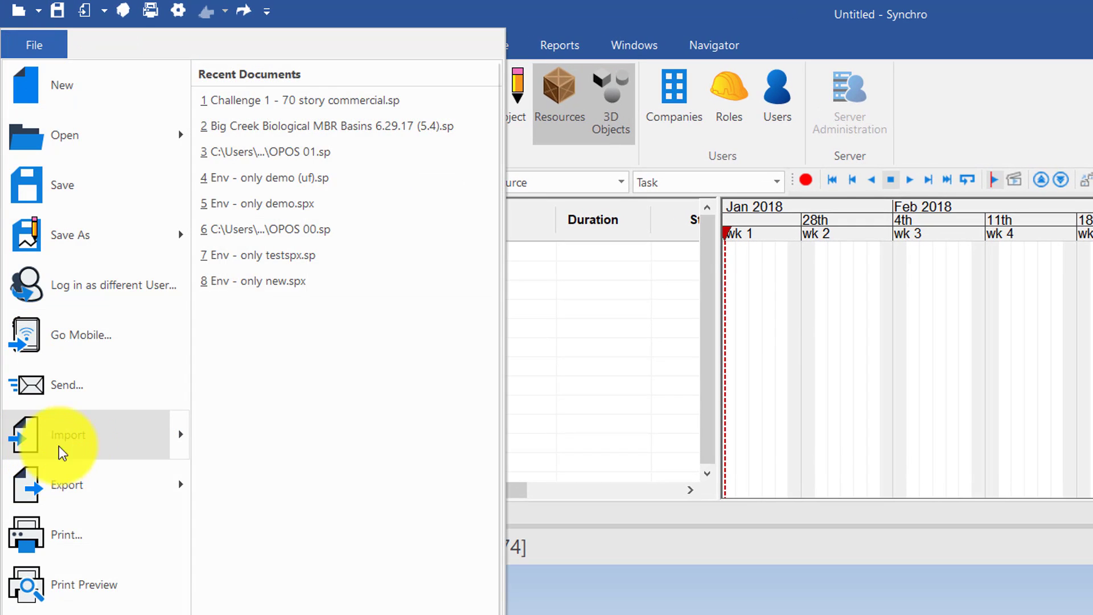
Import the Sample NWC export.spx Synchro project and bring the building into view.
mouse_move(142, 442)
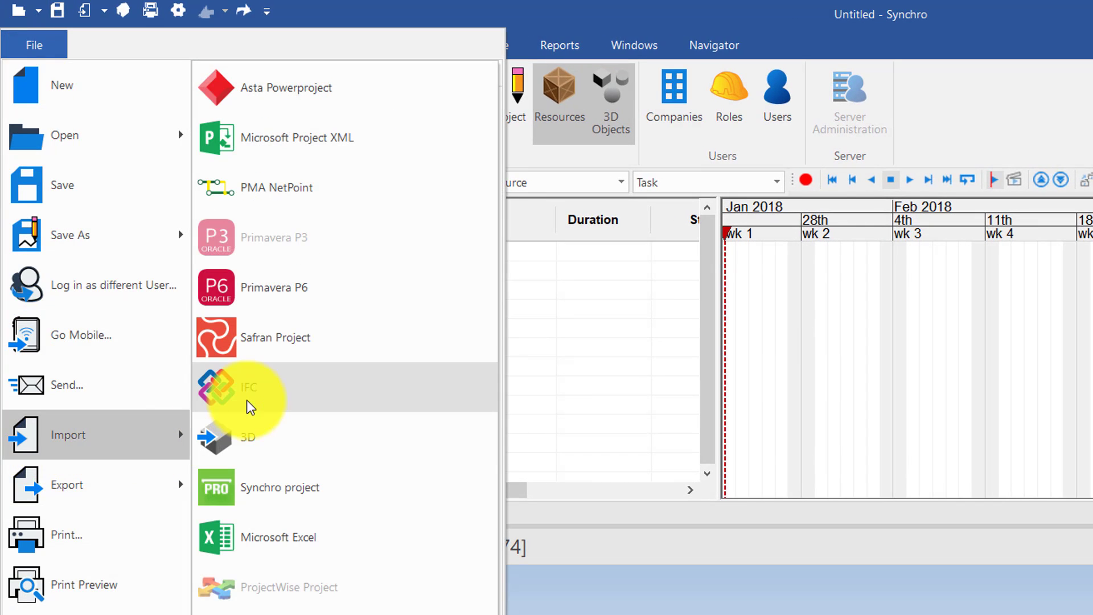
left_click(251, 489)
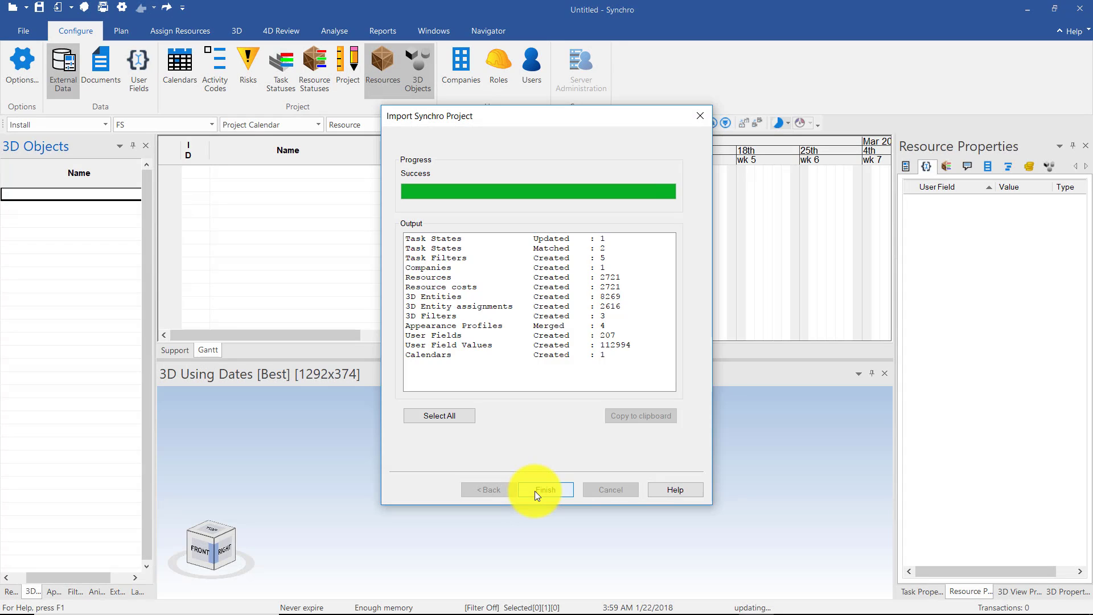
left_click(535, 491)
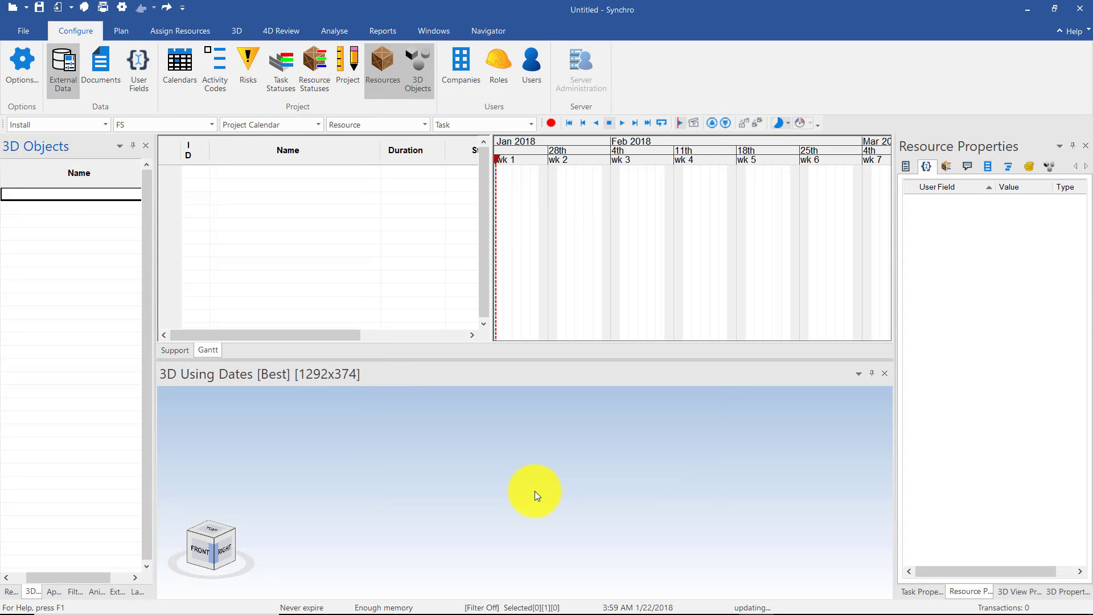
left_click_drag(541, 525, 600, 521)
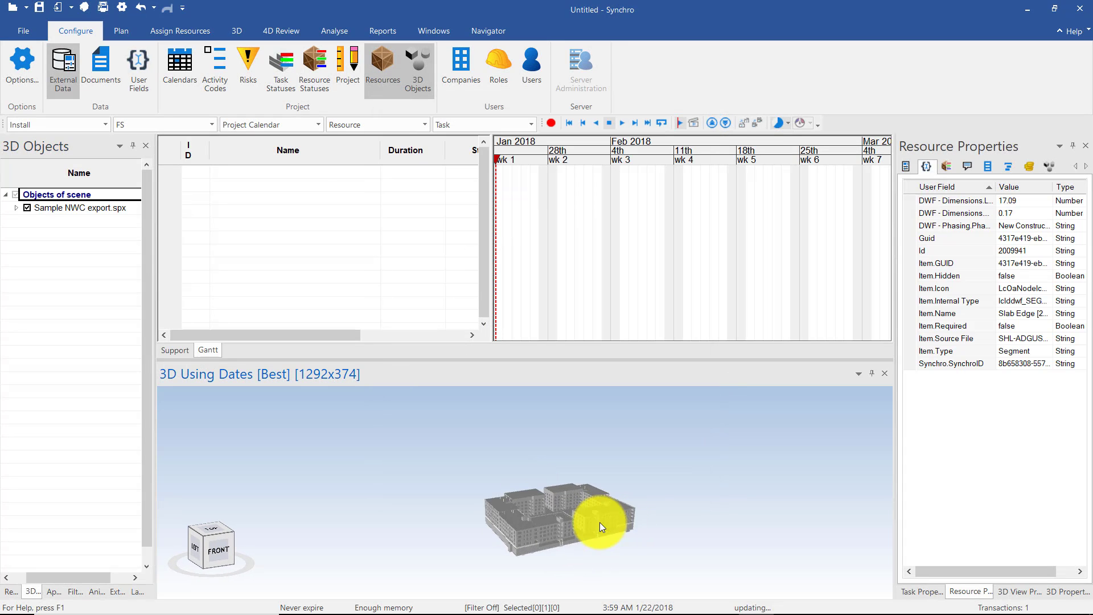
scroll(531, 515, "up", 5)
Hide the Walls and Floors categories in the 3D Objects tree to expose the structural frame.
double_click(17, 209)
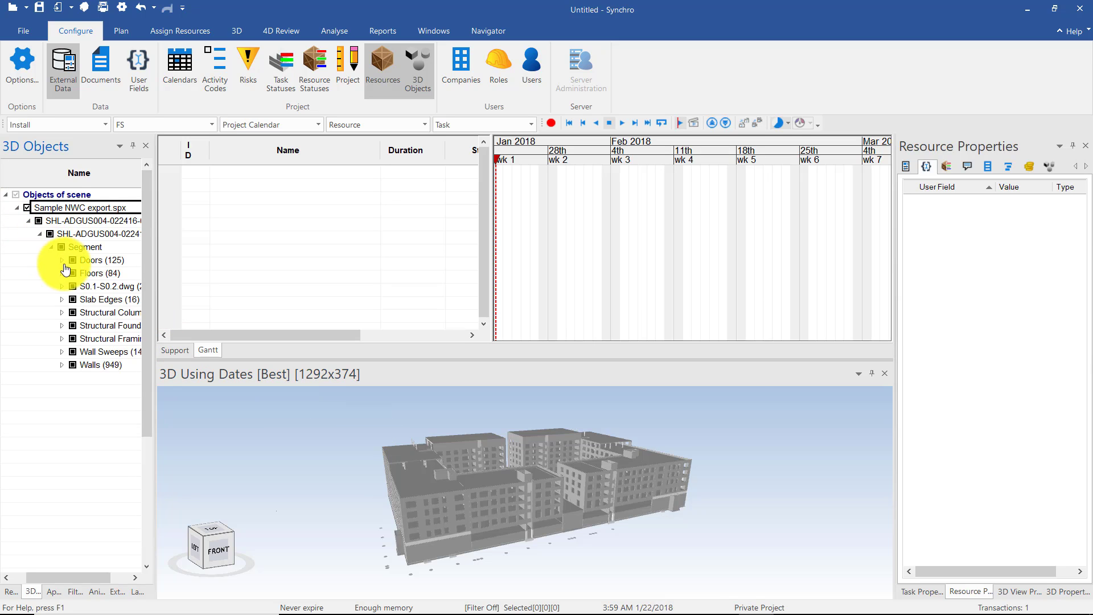
left_click(72, 365)
left_click_drag(485, 456, 509, 479)
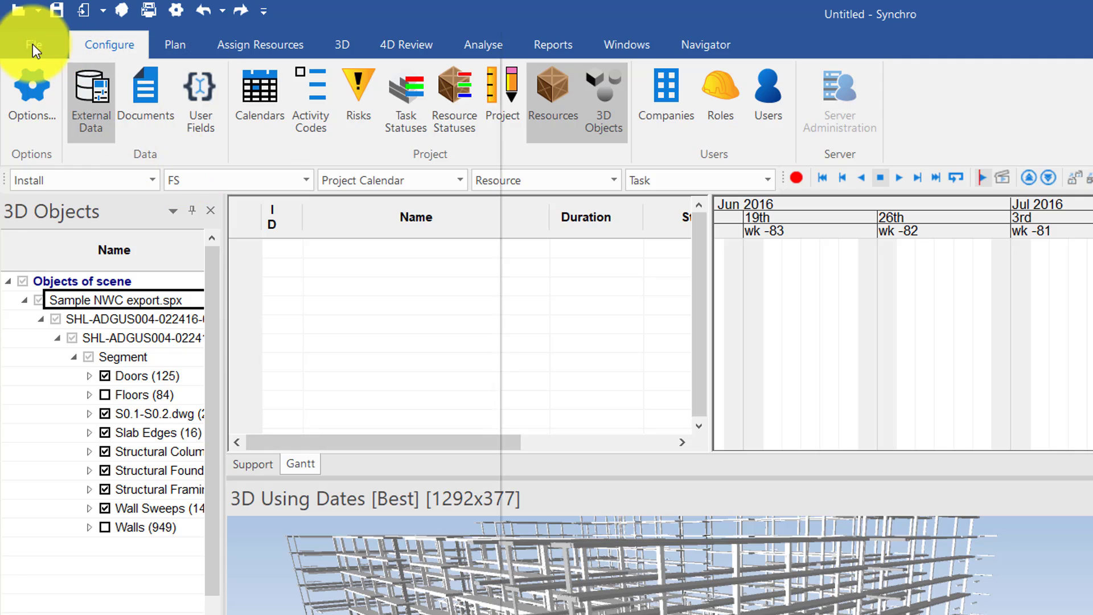
Import the Primavera P6 training schedule into the project.
left_click(33, 43)
mouse_move(101, 418)
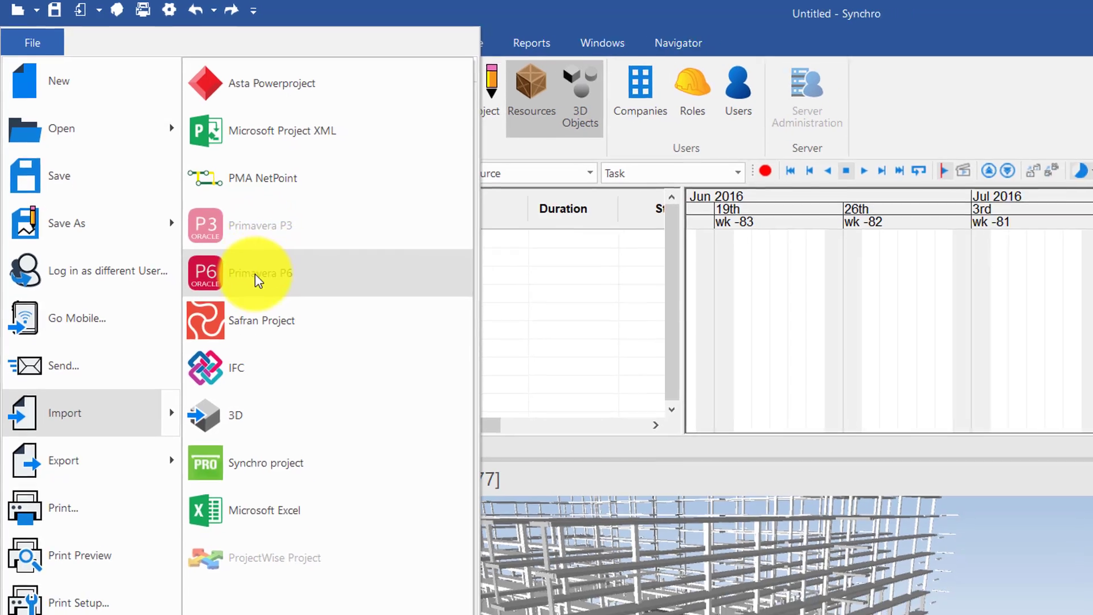
left_click(256, 279)
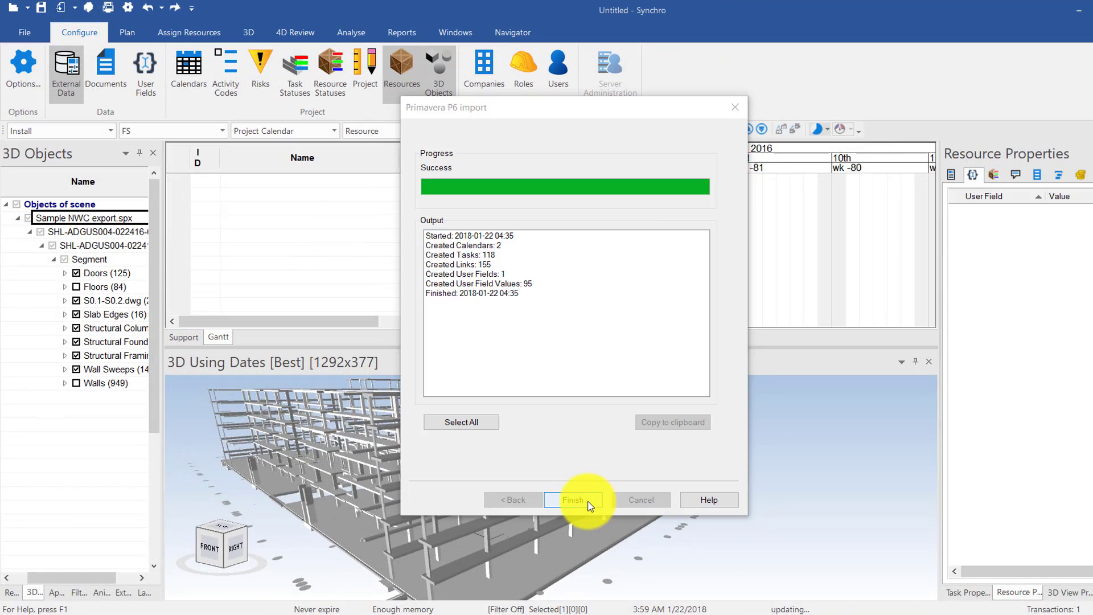
left_click(573, 499)
scroll(387, 217, "down", 5)
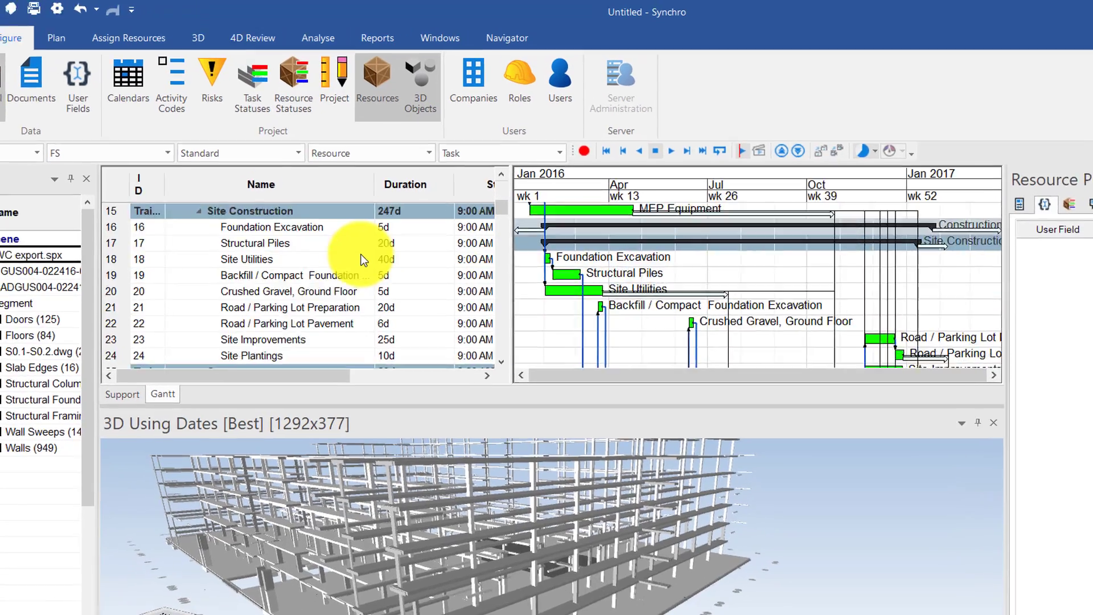
scroll(364, 260, "down", 3)
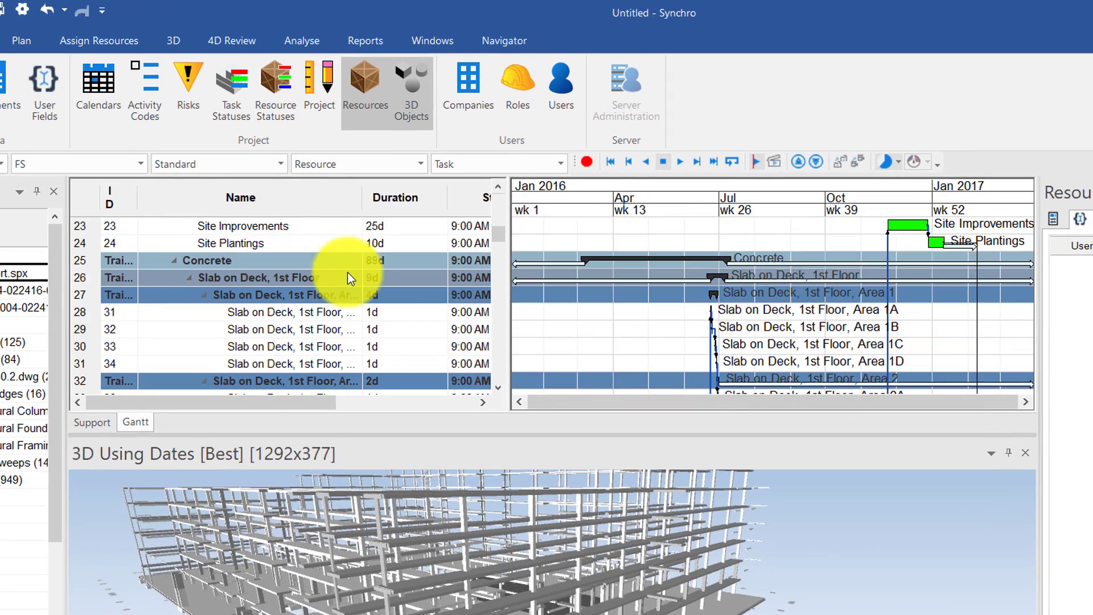
scroll(707, 285, "up", 3, "ctrl")
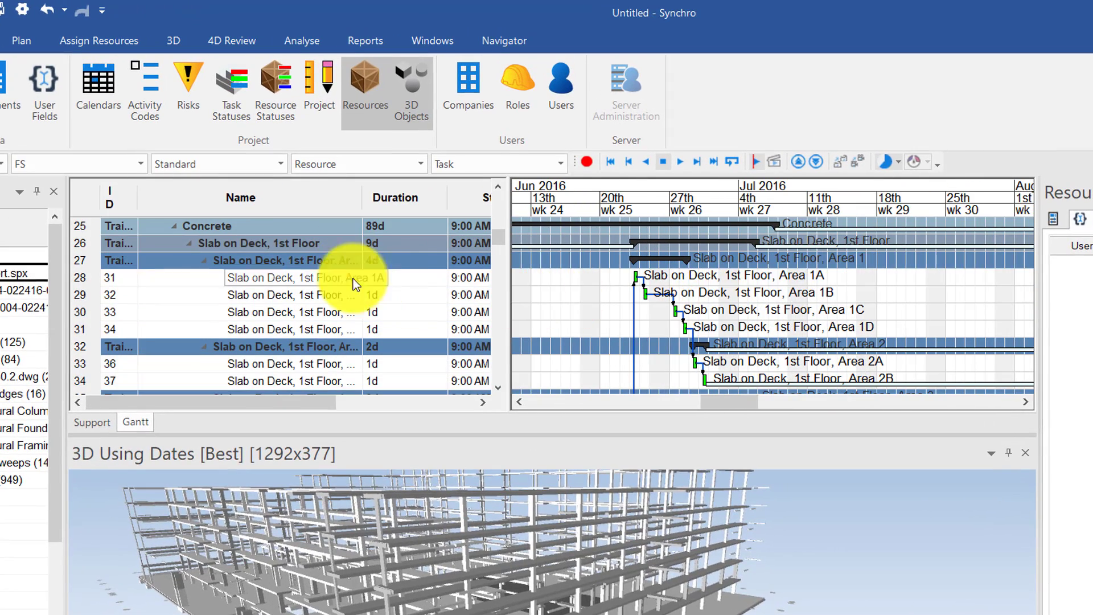
Enter duration 2 for the Area 1 slab tasks, link them as a chain, and reschedule.
left_click(398, 277)
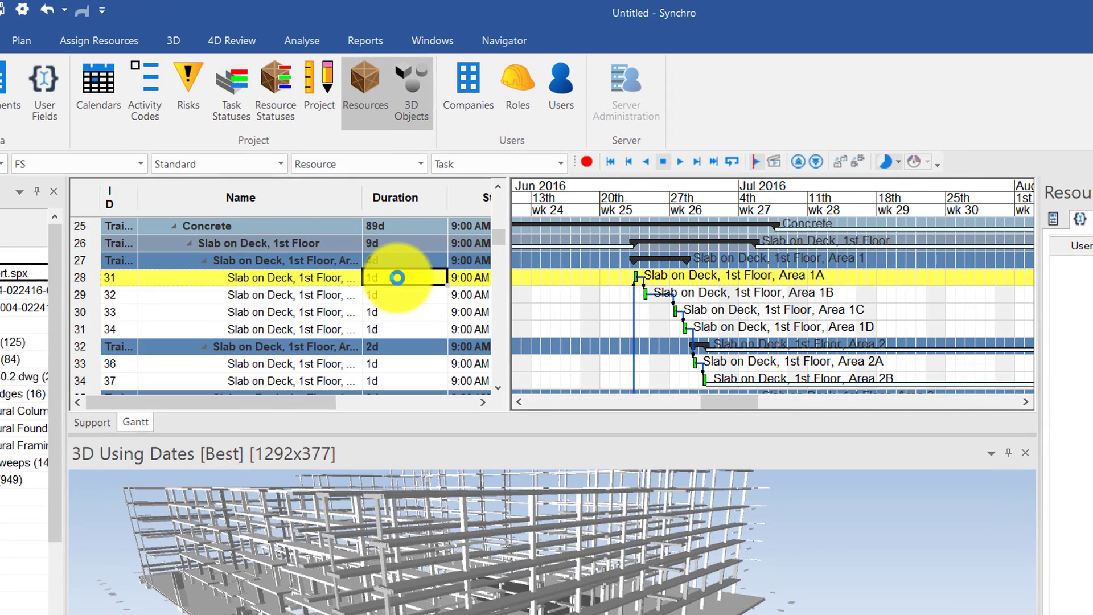
type("2 2 2 2")
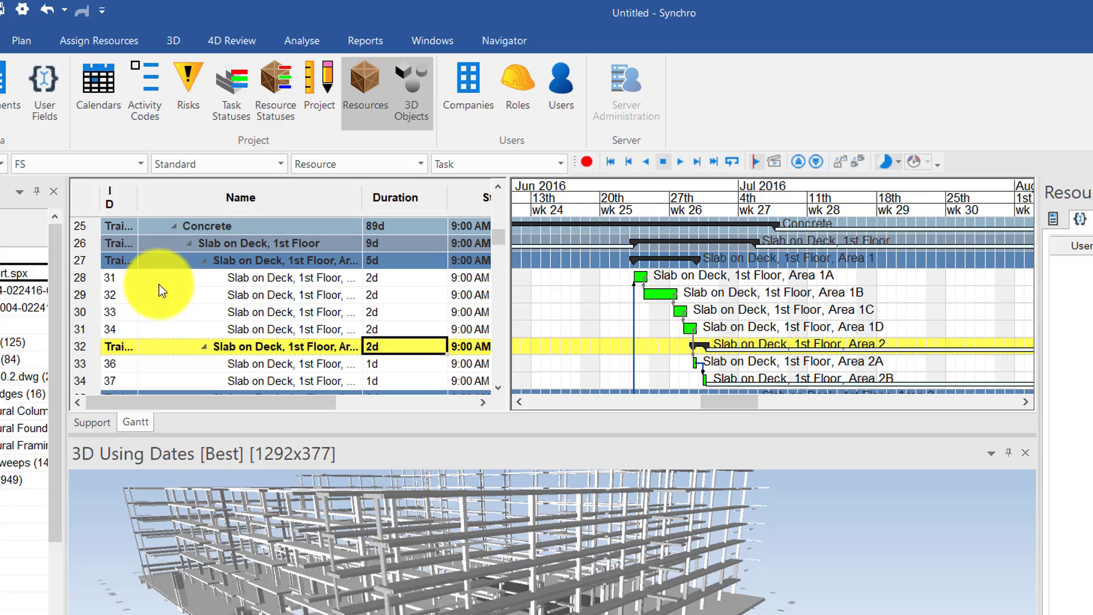
left_click_drag(159, 285, 195, 328)
left_click(160, 45)
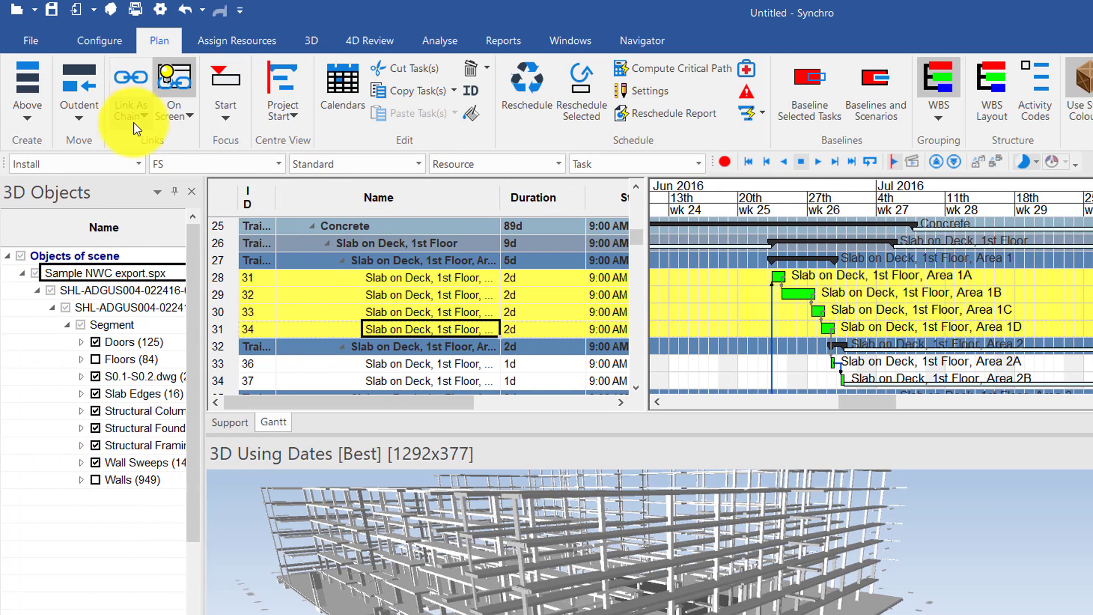
left_click(137, 116)
left_click(211, 290)
left_click(387, 279)
left_click_drag(403, 311, 402, 326)
left_click(534, 91)
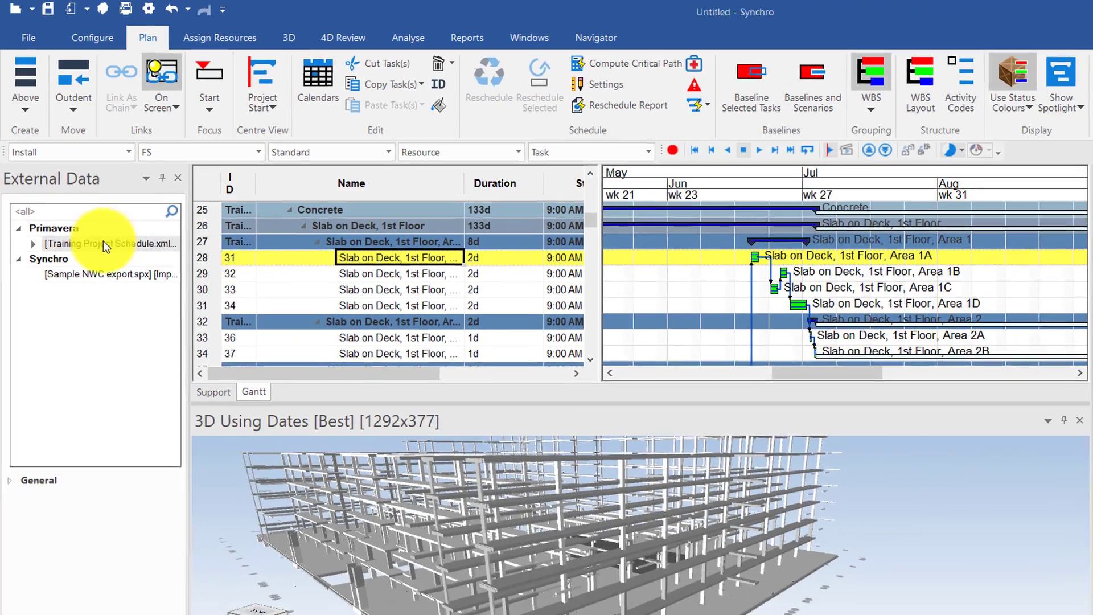
Synchronise the schedule from Primavera P6, then show the File > Export formats.
right_click(112, 262)
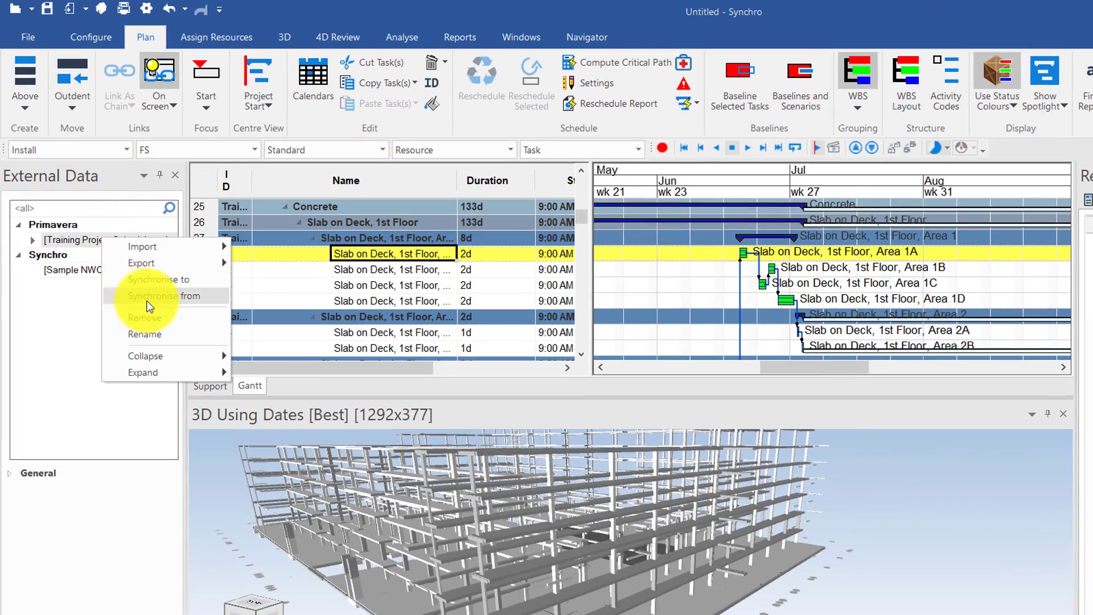
left_click(149, 297)
left_click(671, 571)
left_click(671, 571)
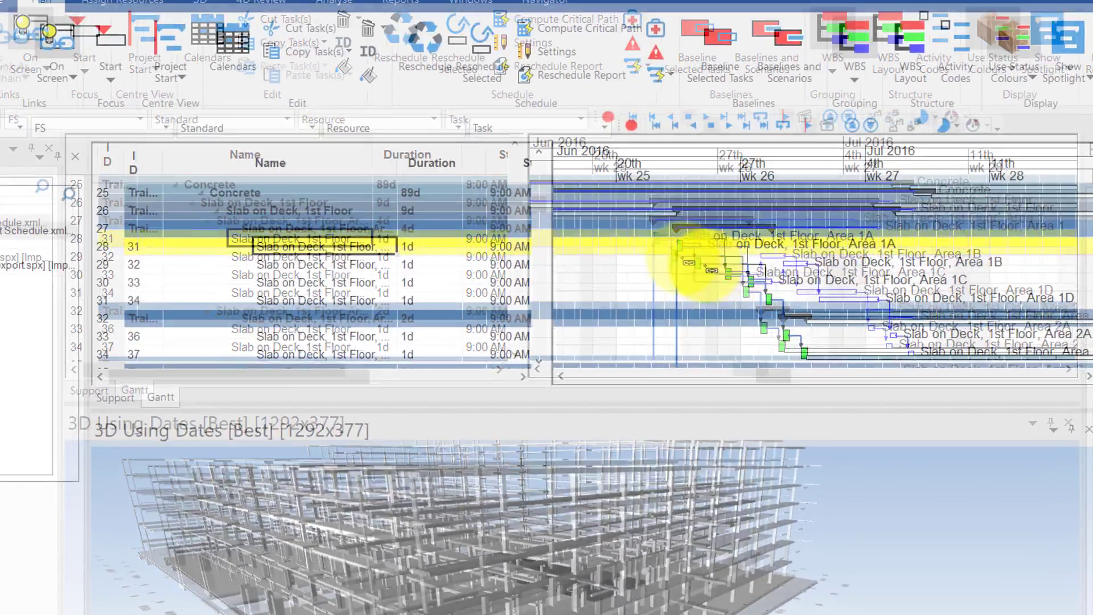
left_click(9, 46)
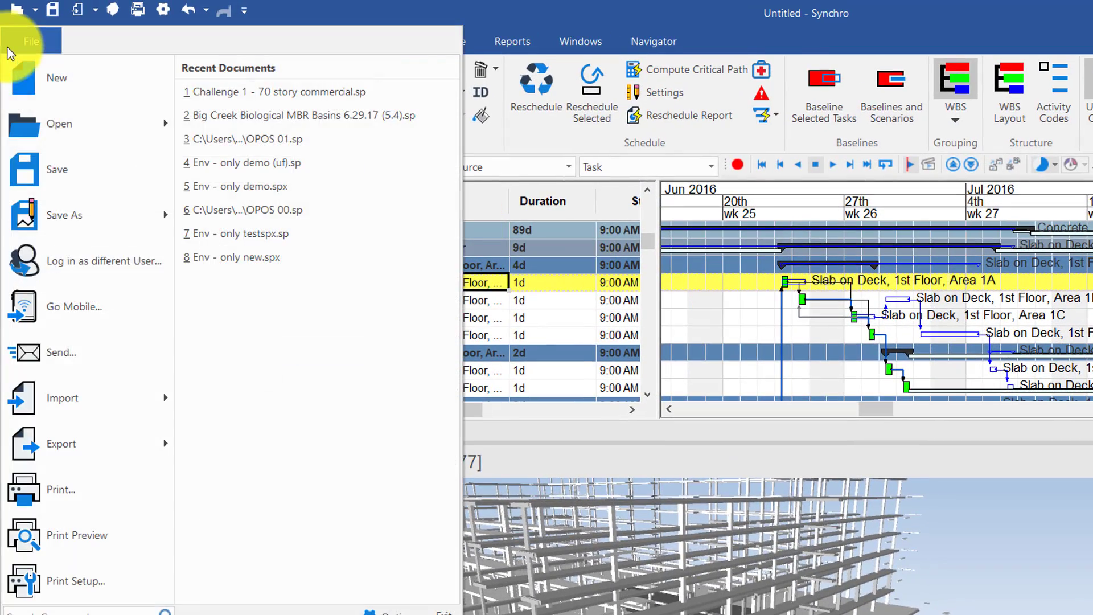
mouse_move(40, 450)
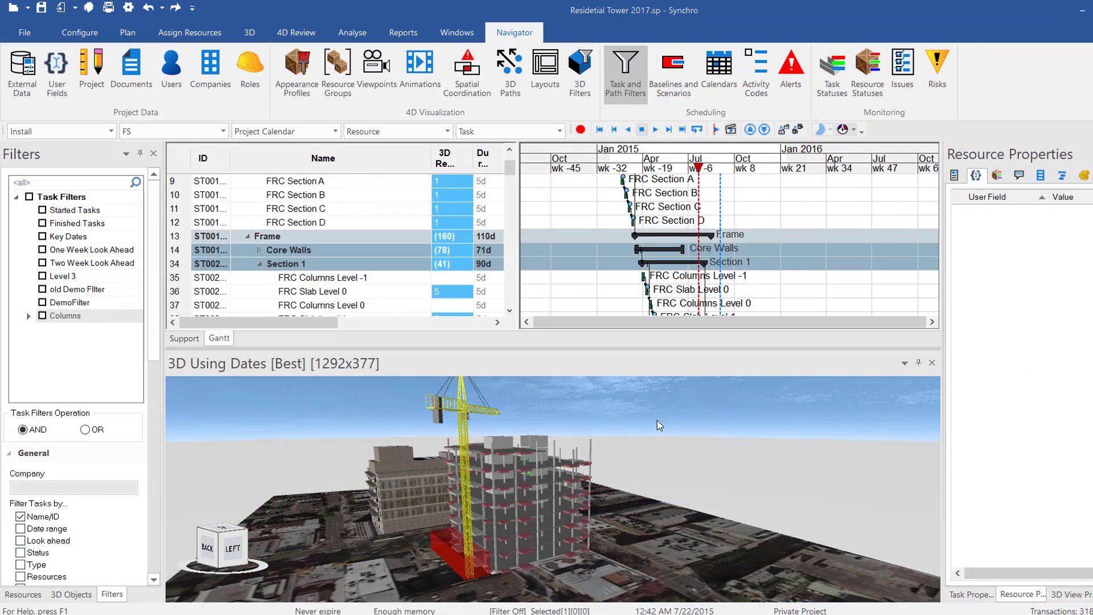
Filter to columns and slabs, assigning the top-level columns to FRC Columns Level 7.
left_click(42, 316)
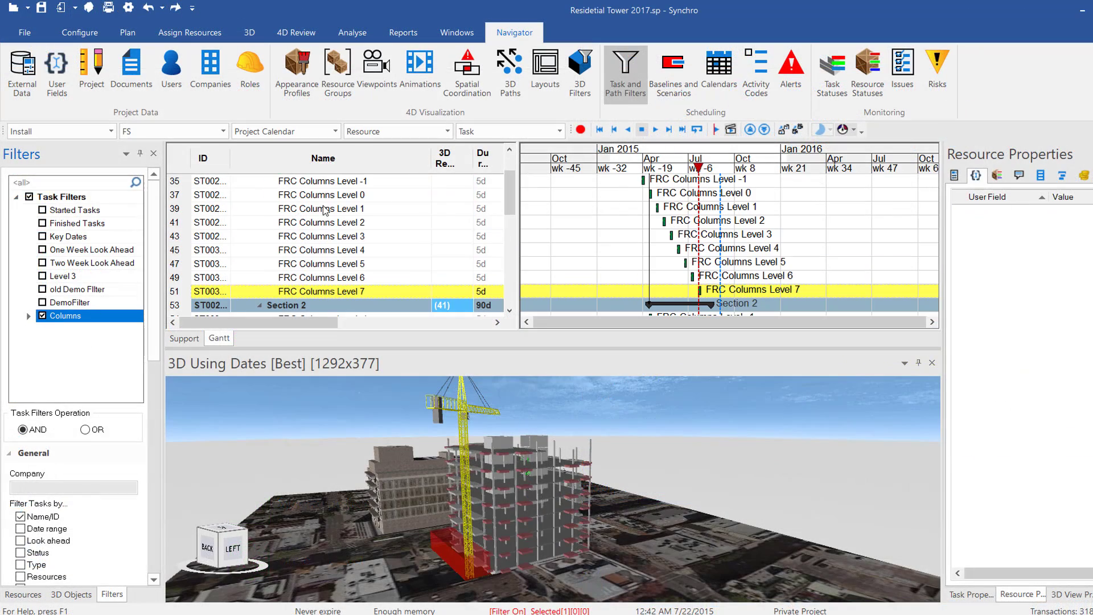
left_click(580, 71)
left_click(50, 367)
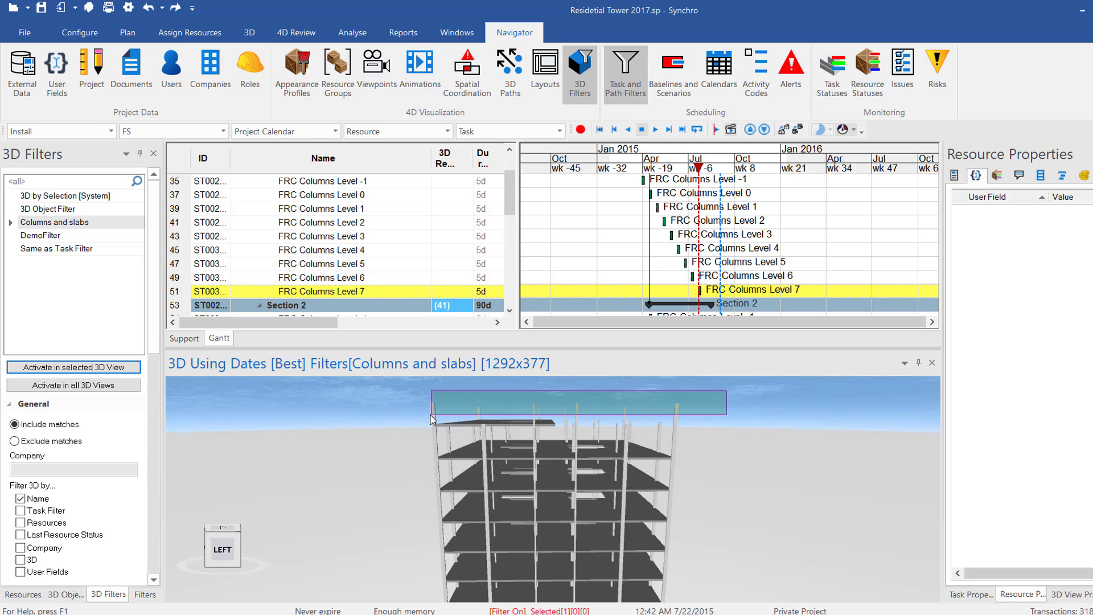
left_click(433, 420)
left_click_drag(387, 290, 388, 292)
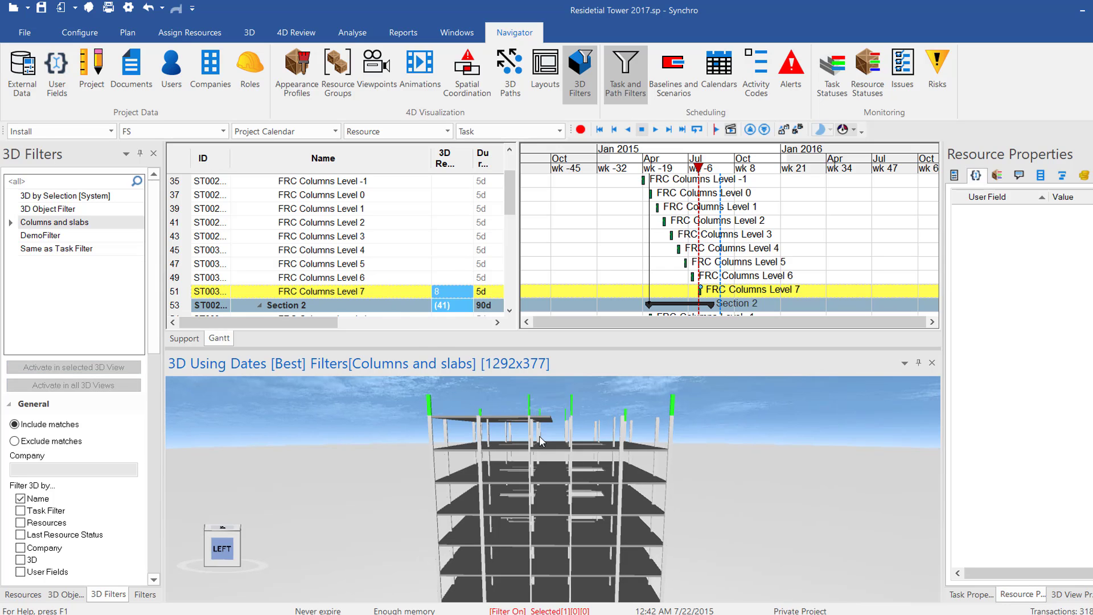
left_click_drag(686, 427, 366, 445)
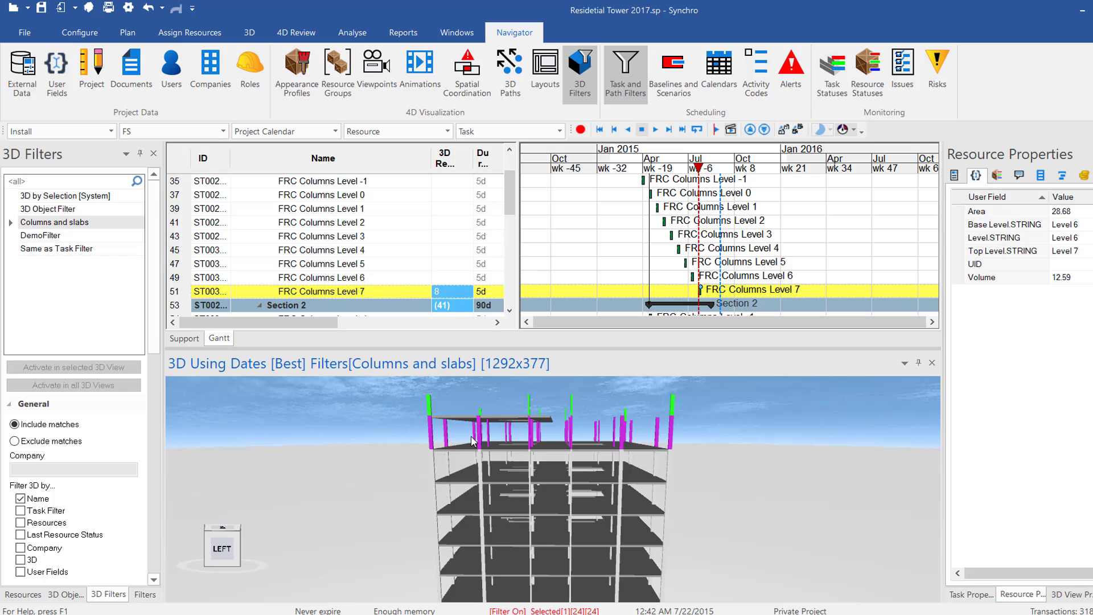
Step the model date through FRC Columns Level 6 and 5 to mid-July 2015.
left_click(552, 278)
left_click(648, 168)
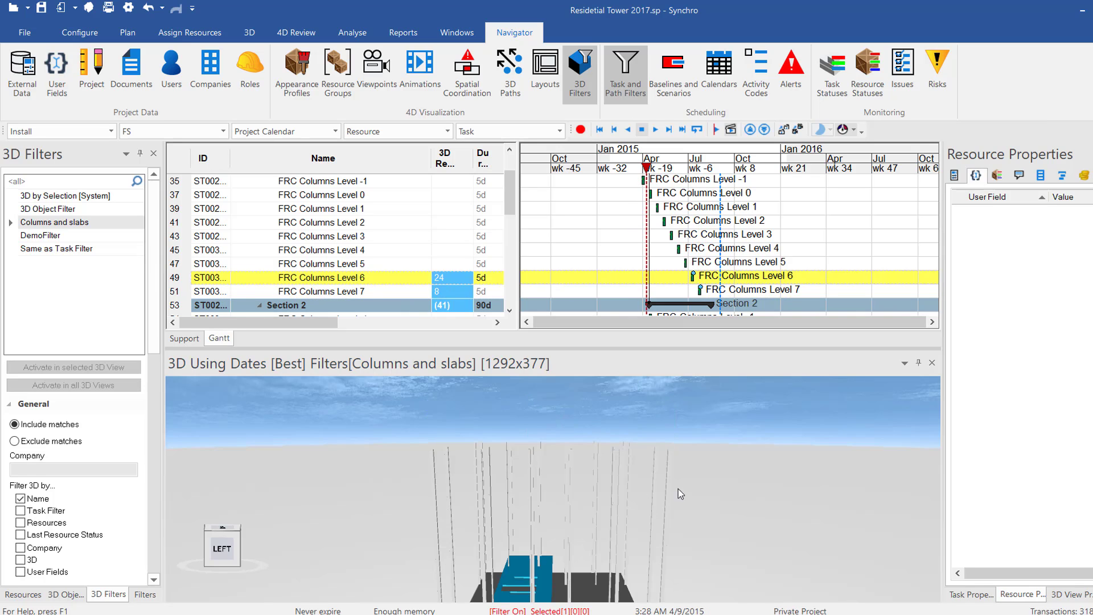
key("alt")
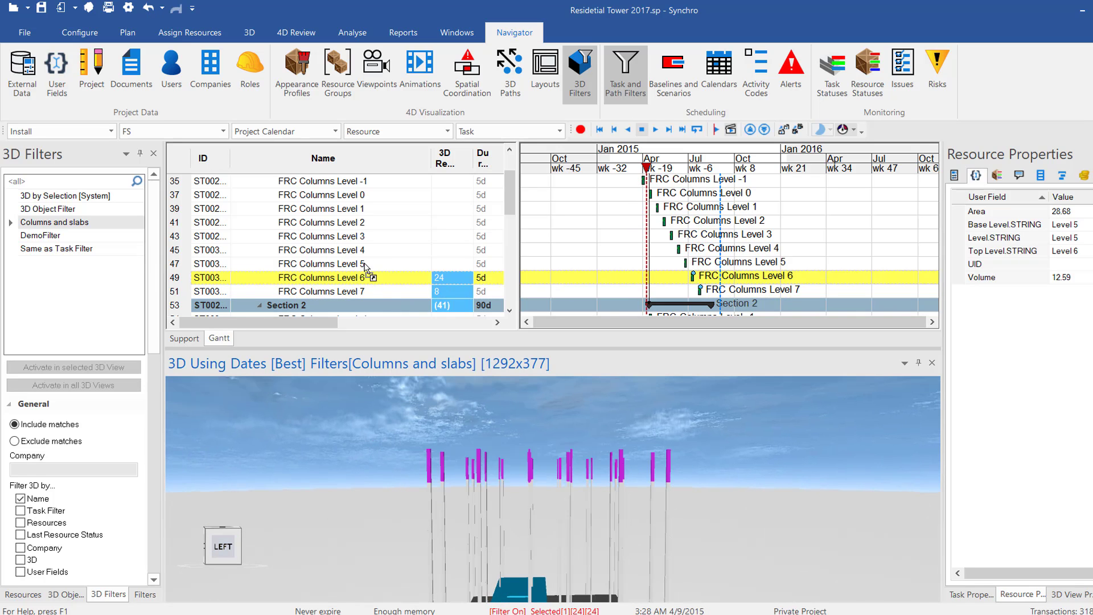
left_click(365, 263)
left_click(692, 169)
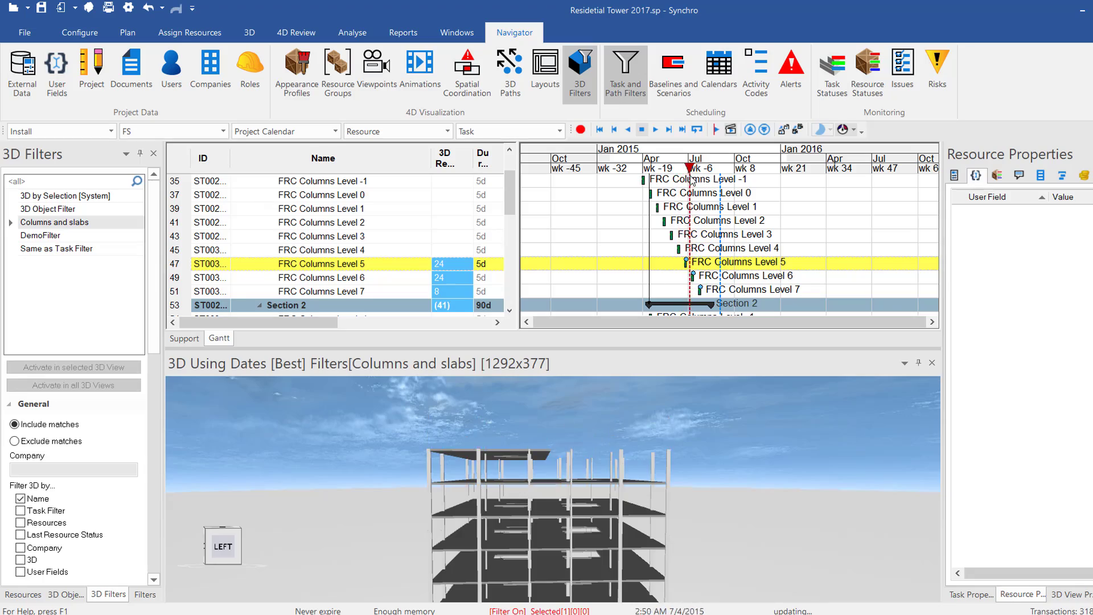
left_click_drag(687, 180, 696, 181)
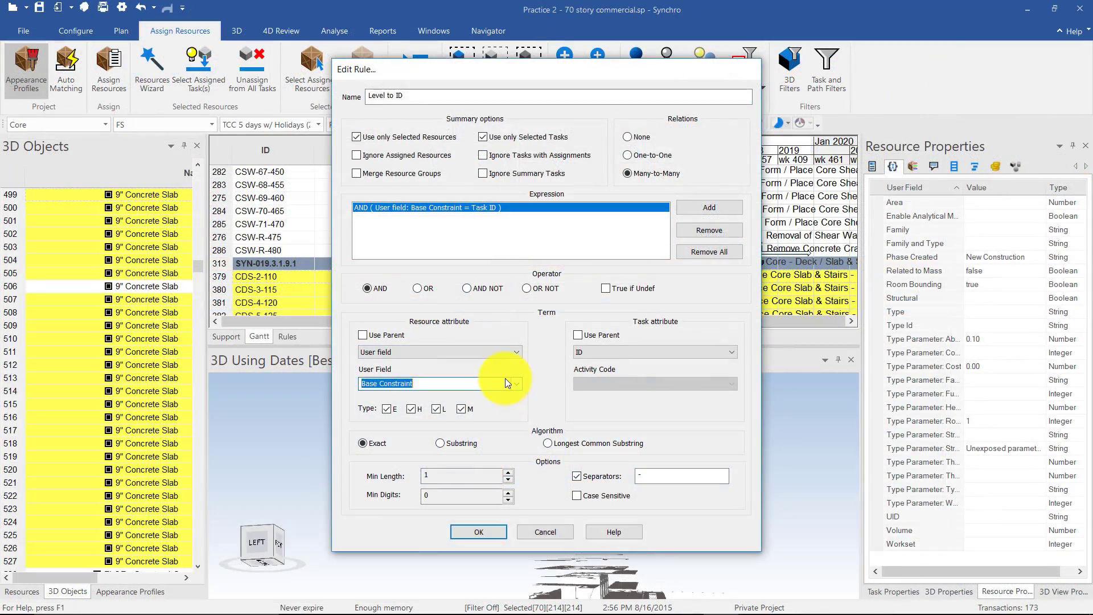
Define the Auto Matching rule linking the Level user field to Task ID.
type("lev")
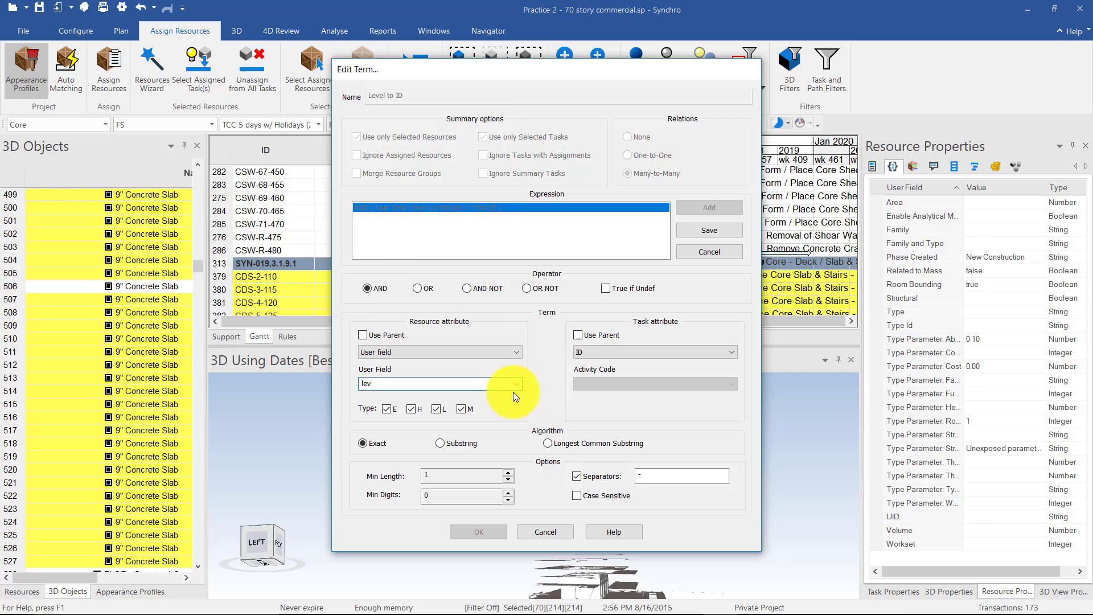
left_click(516, 383)
left_click(387, 108)
left_click(718, 226)
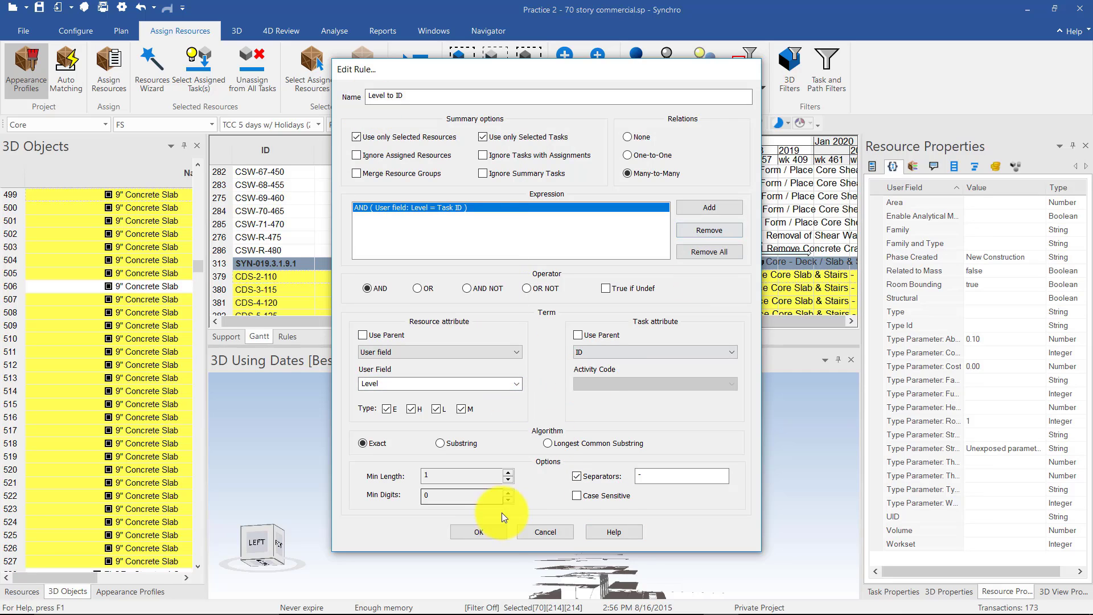
left_click(479, 532)
Match with the Install profile, assign all 207 objects, and move the date to 2017.
left_click(455, 164)
left_click(445, 194)
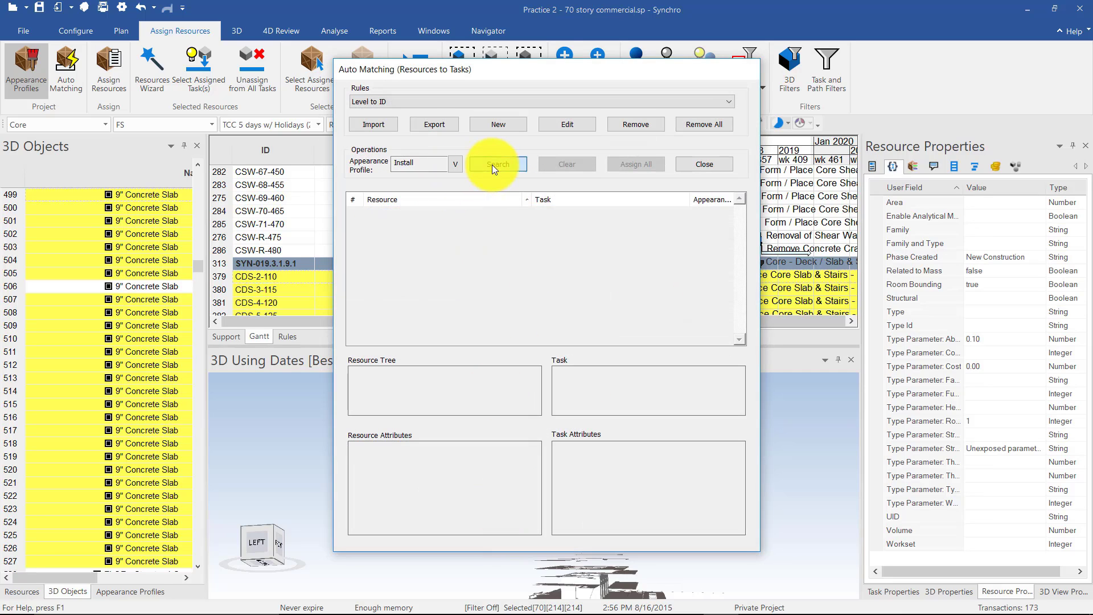
left_click(495, 164)
left_click(649, 164)
left_click(616, 345)
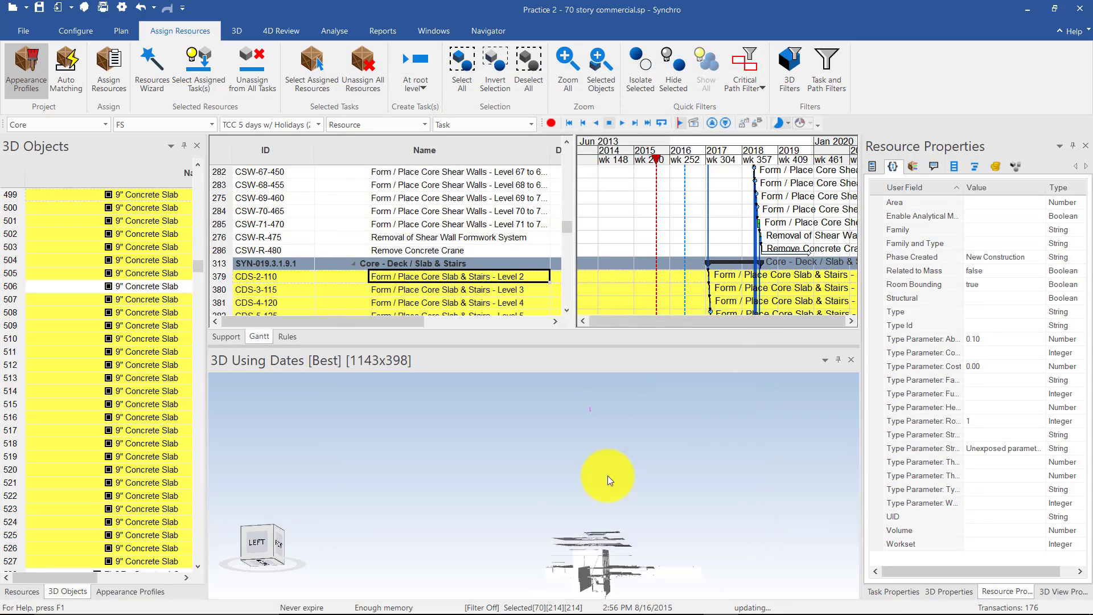
left_click_drag(702, 155, 735, 170)
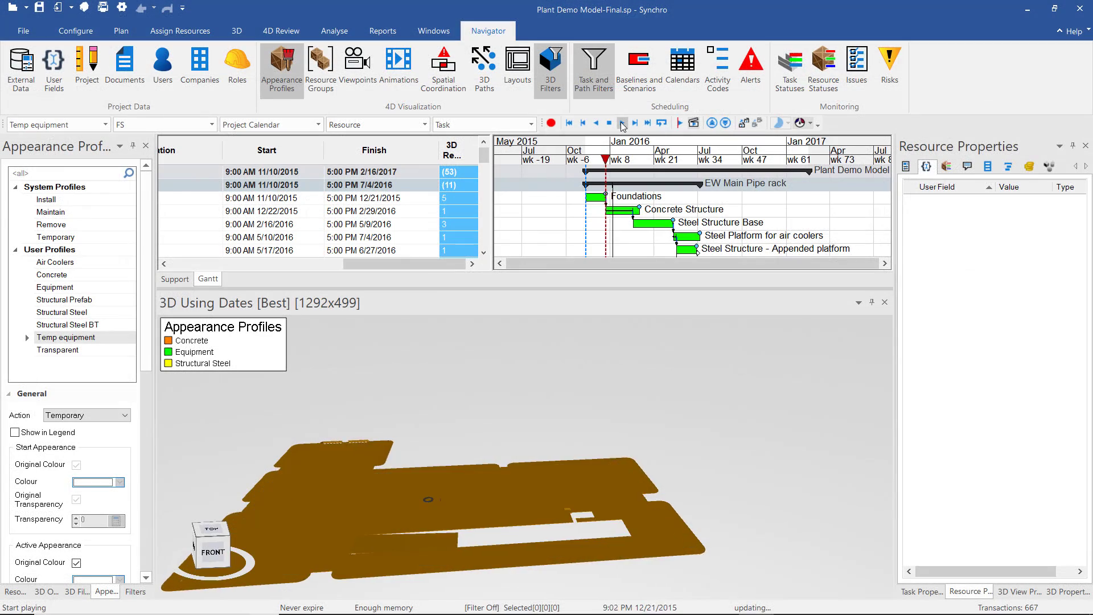
Play the plant's 4D construction animation up to 2/28/2016.
left_click(621, 123)
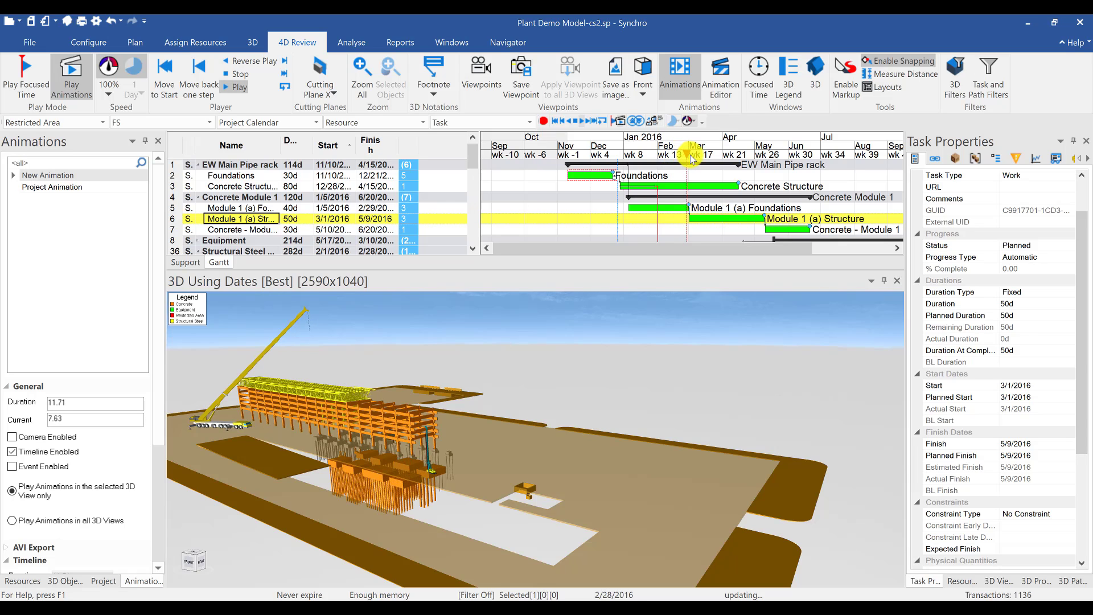
Review the plant at 3/1/2016 from above the pipe rack, then bring up the tower's Default layout options.
left_click_drag(691, 158, 731, 160)
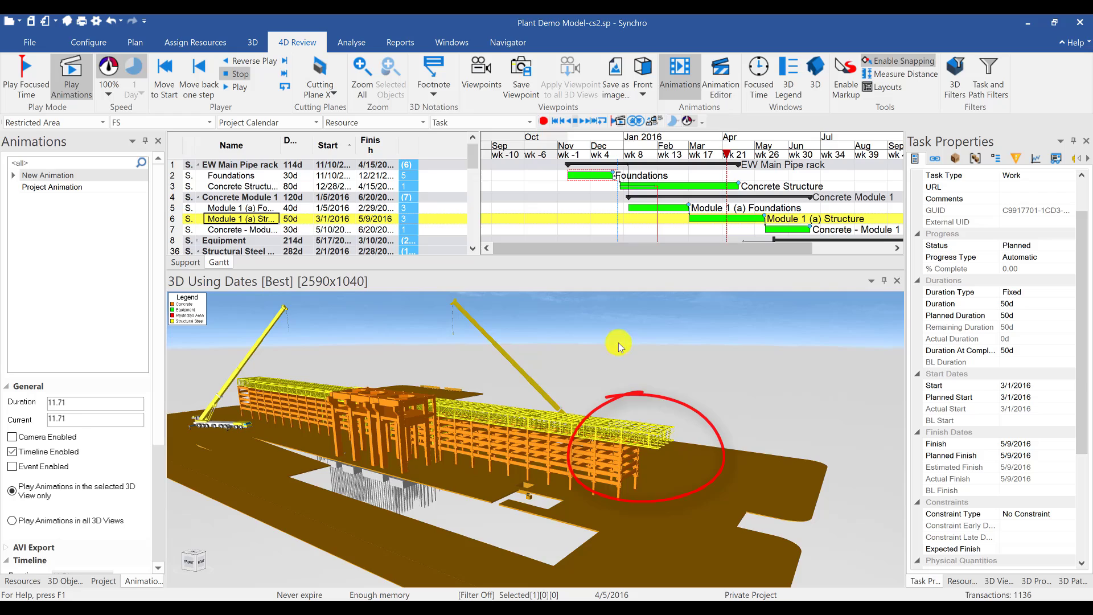
scroll(637, 442, "up", 4)
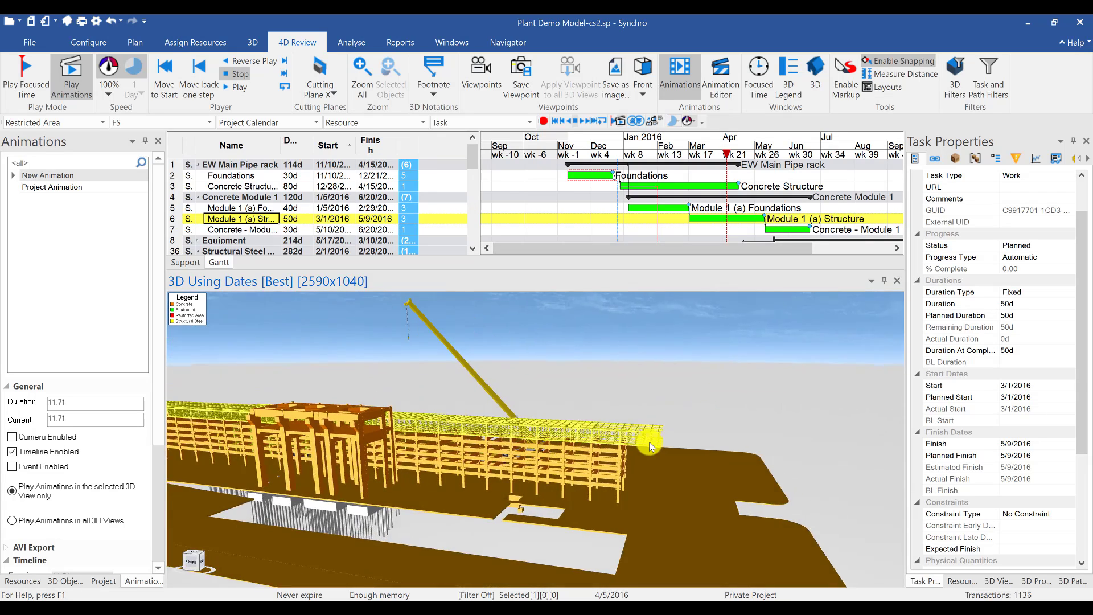
left_click_drag(649, 442, 667, 447)
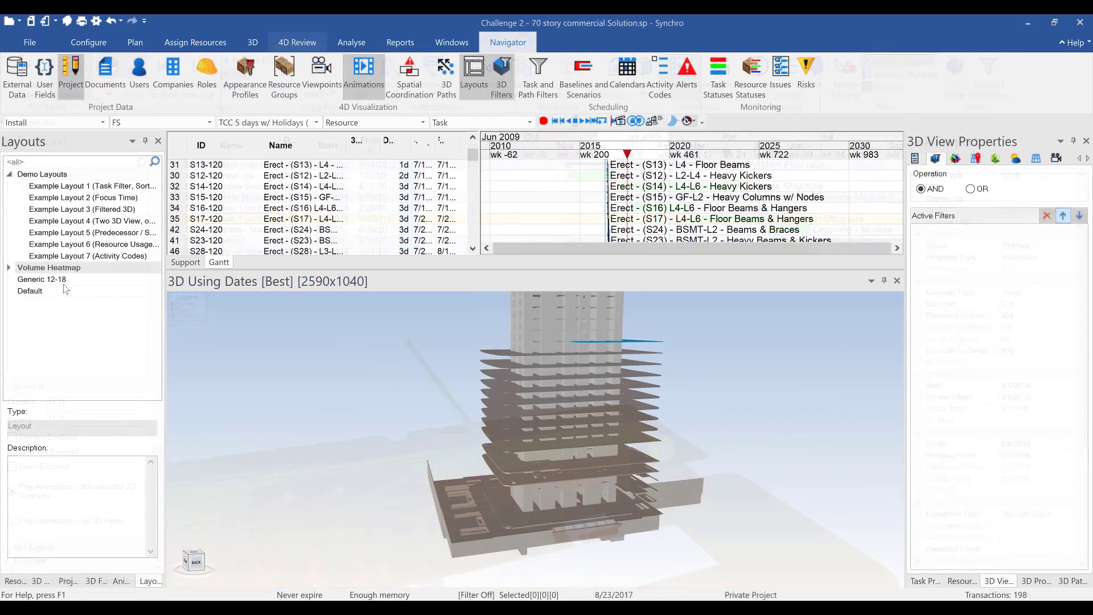
right_click(66, 290)
Load the Volume Heatmap layout on the tower without saving the current layout.
left_click(92, 328)
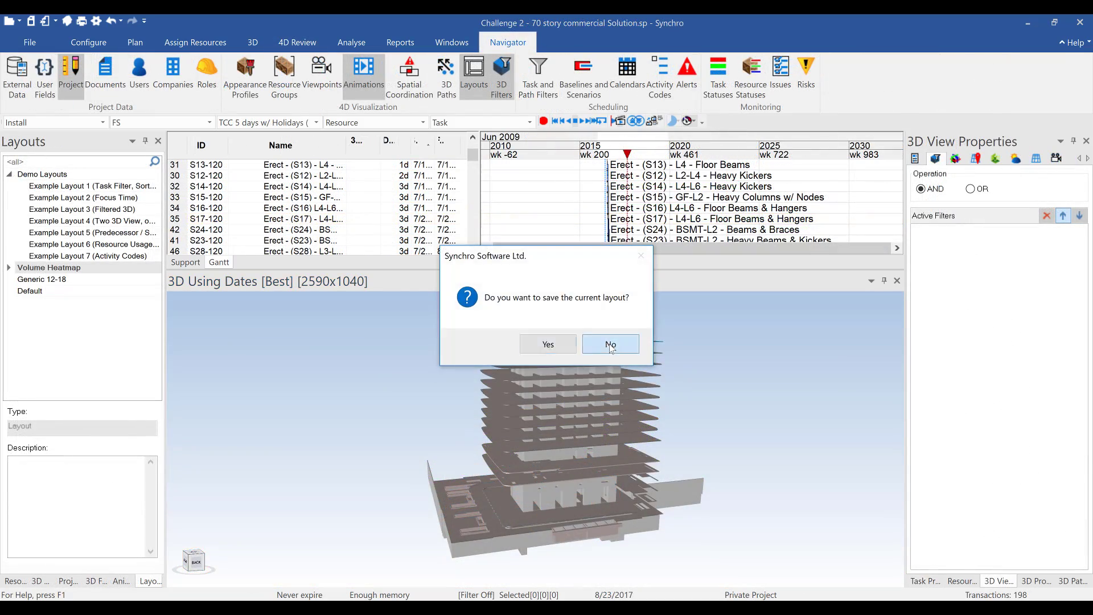
left_click(610, 344)
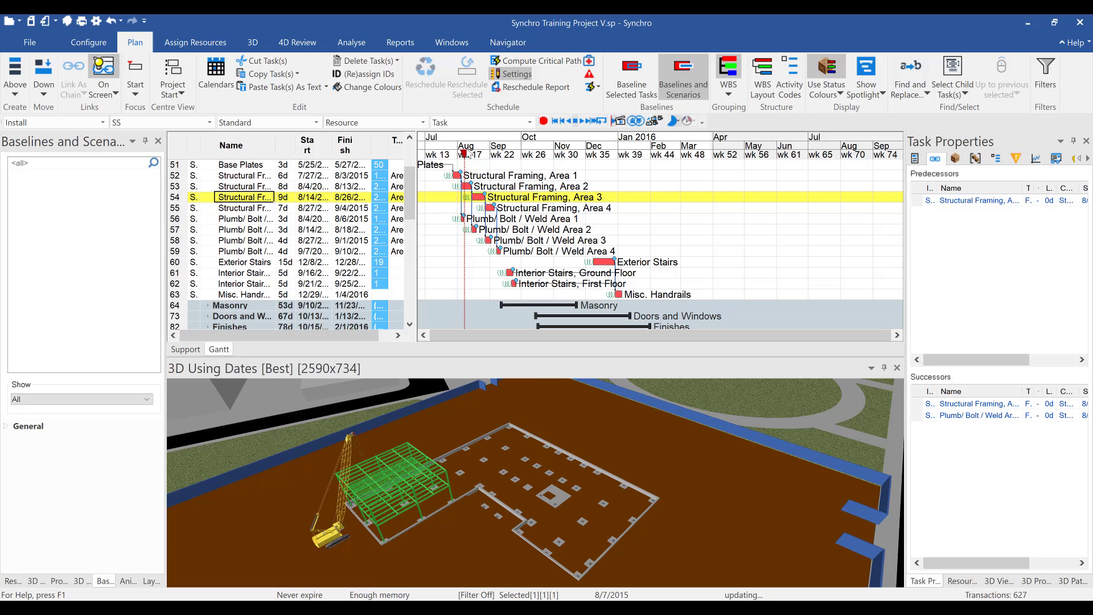
Baseline the selected tasks at mid-September 2015 without refreshing the critical path.
left_click_drag(467, 154, 608, 189)
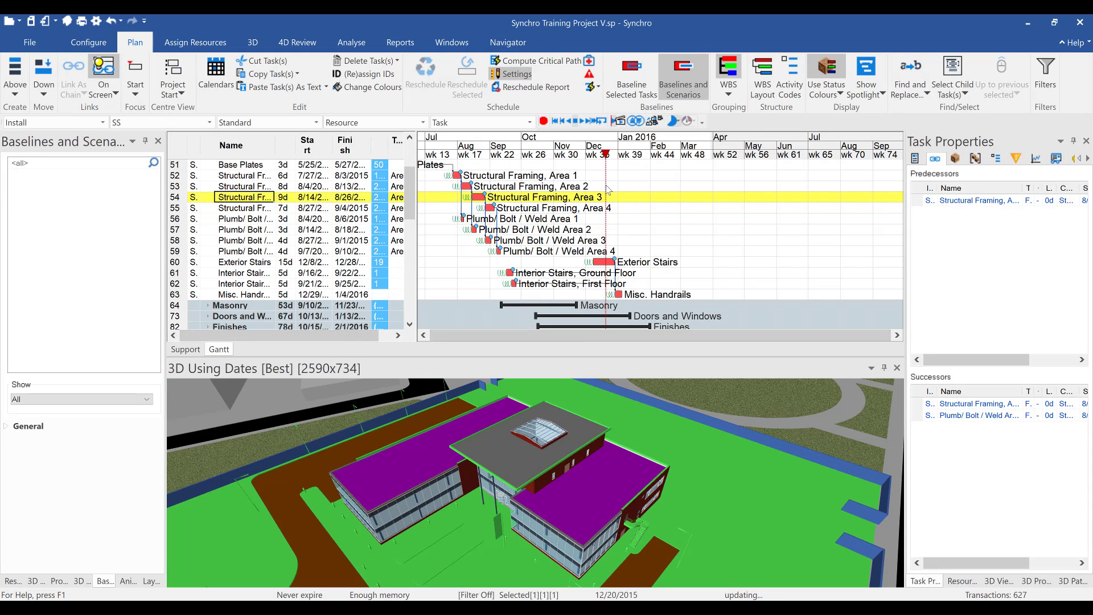
left_click(636, 77)
left_click(449, 341)
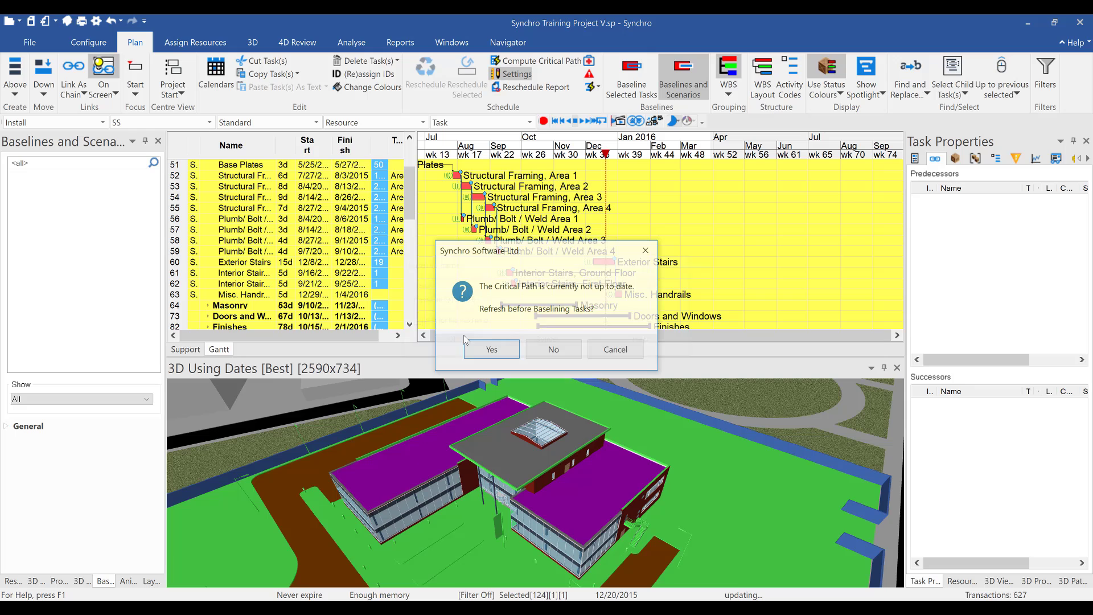
left_click(552, 347)
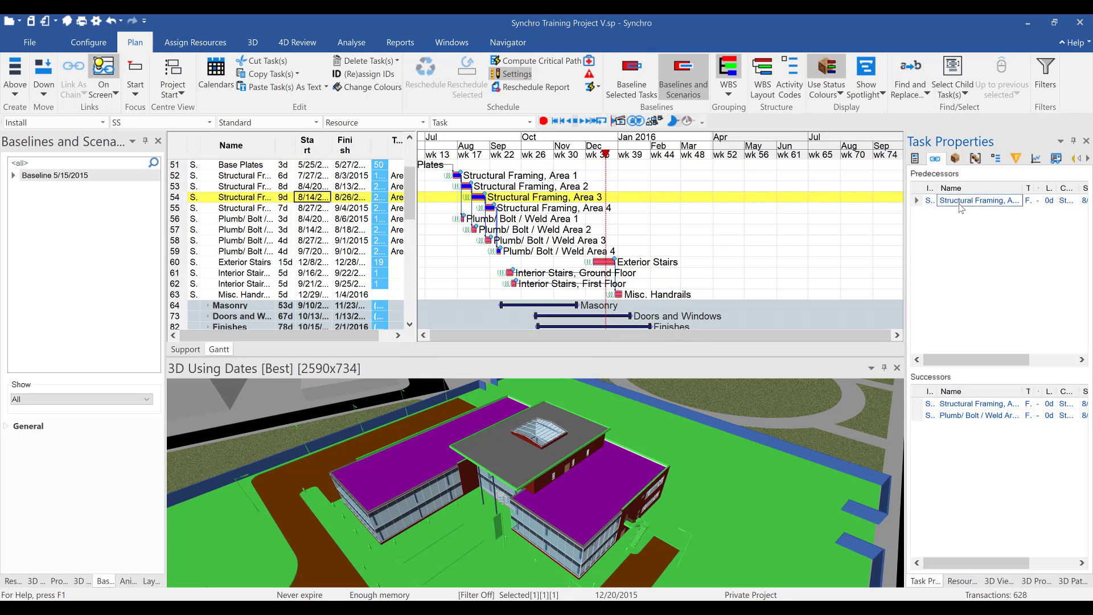
Delete the framing predecessor link, select Area 1 and 3 framing, and reschedule to mid-September 2015.
key("Delete")
left_click(431, 349)
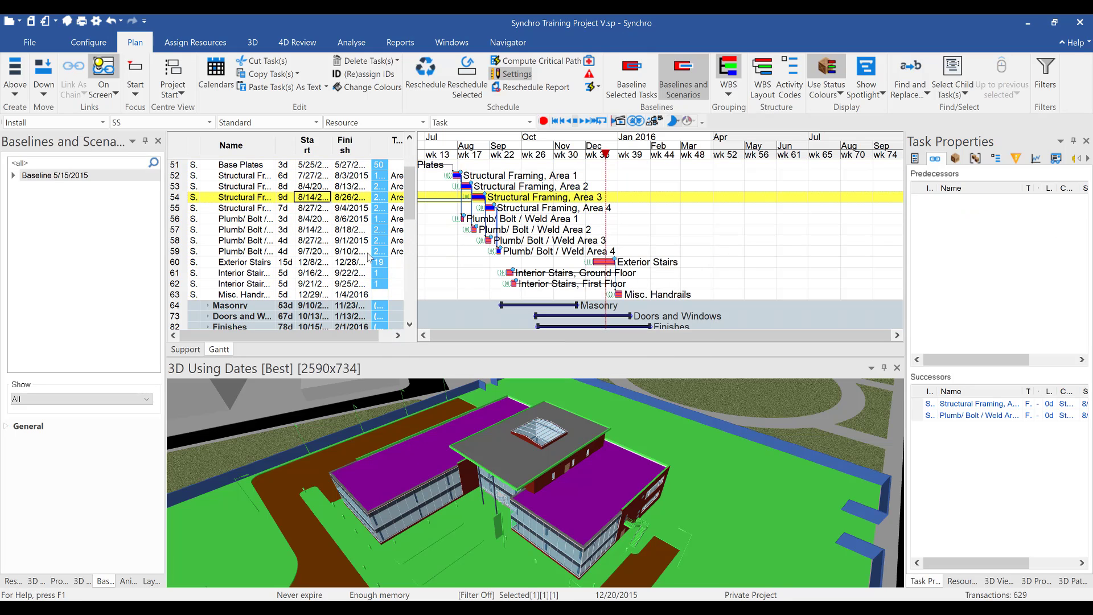
left_click(279, 175)
left_click(272, 197, "ctrl")
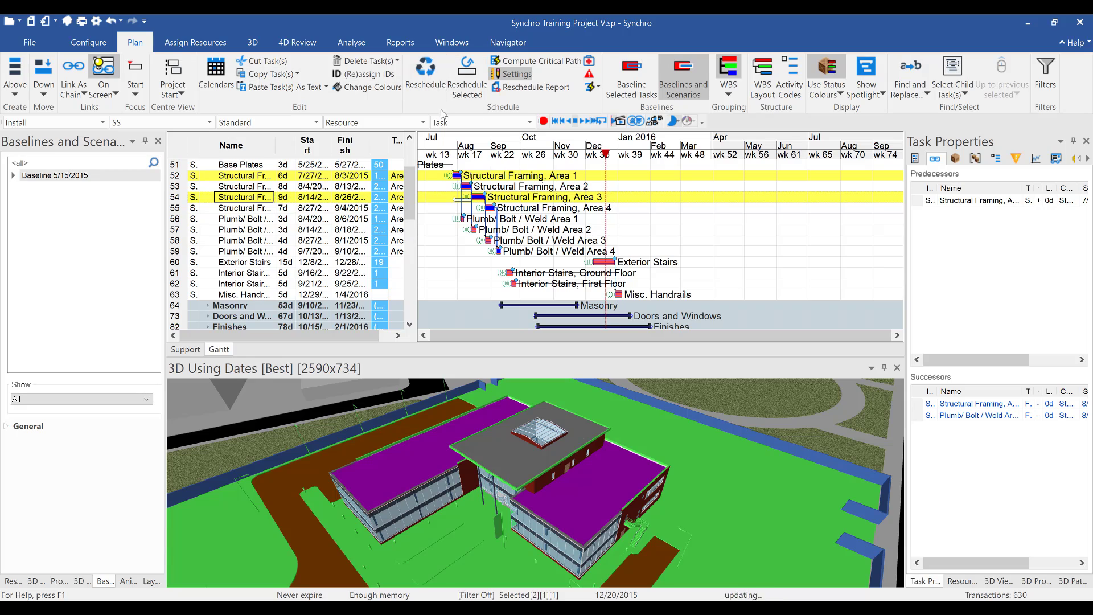
left_click_drag(463, 155, 460, 155)
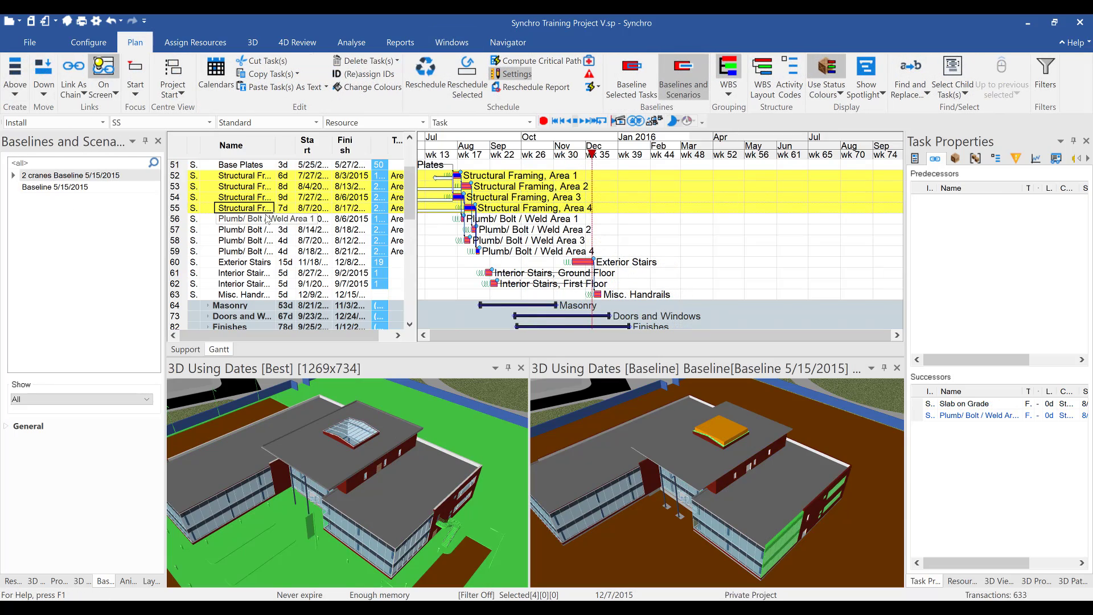
left_click(456, 155)
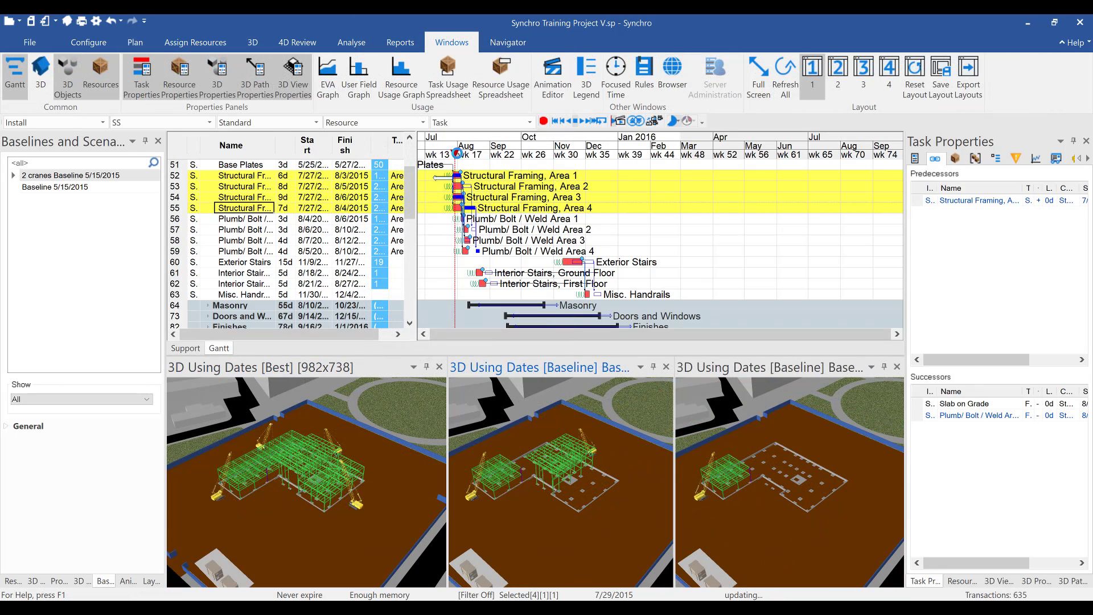
left_click_drag(471, 156, 525, 185)
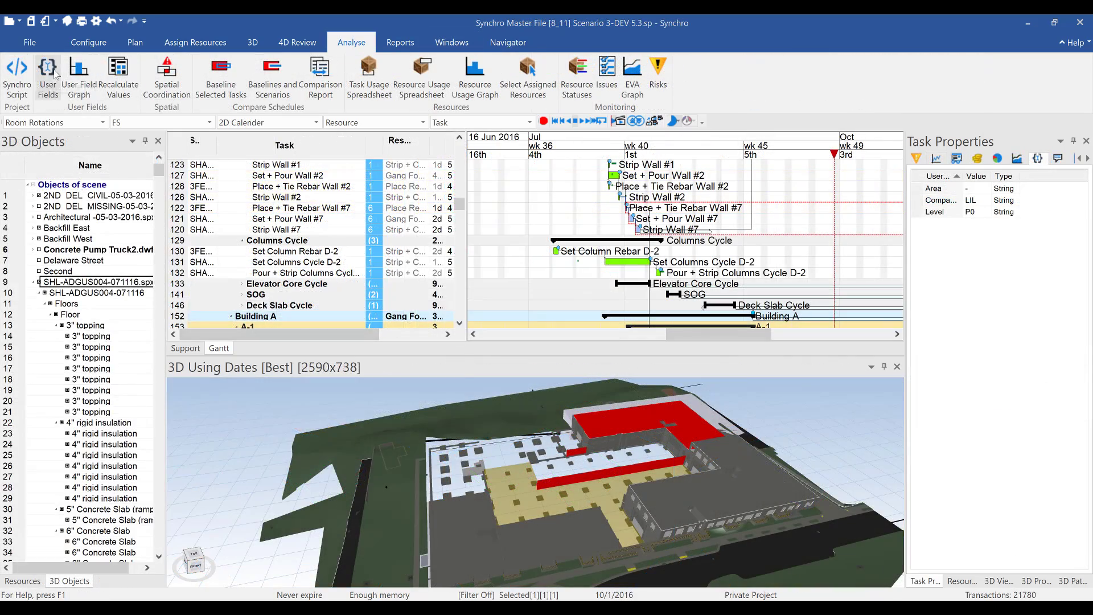
Add a Concrete Volume task user field of type Number with Calculate as its calculation type.
left_click(47, 75)
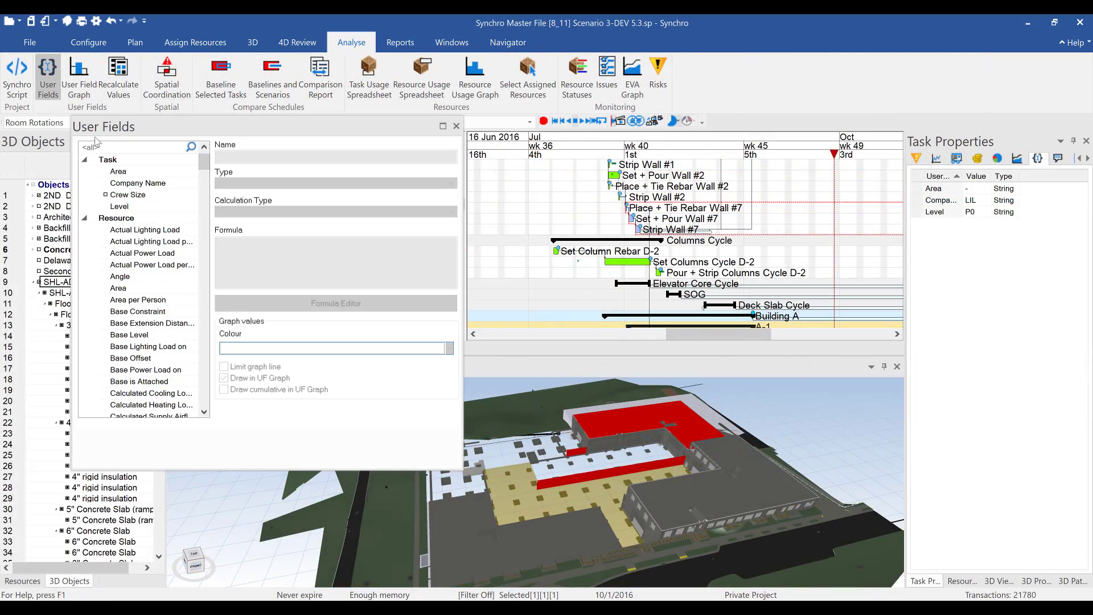
right_click(97, 200)
left_click(155, 232)
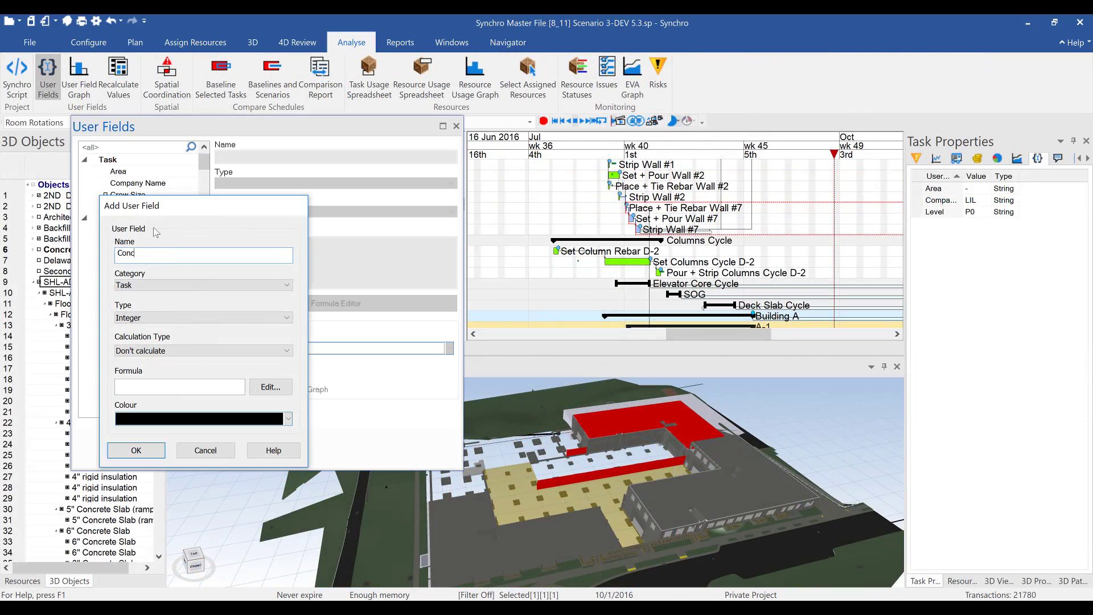
key("Return")
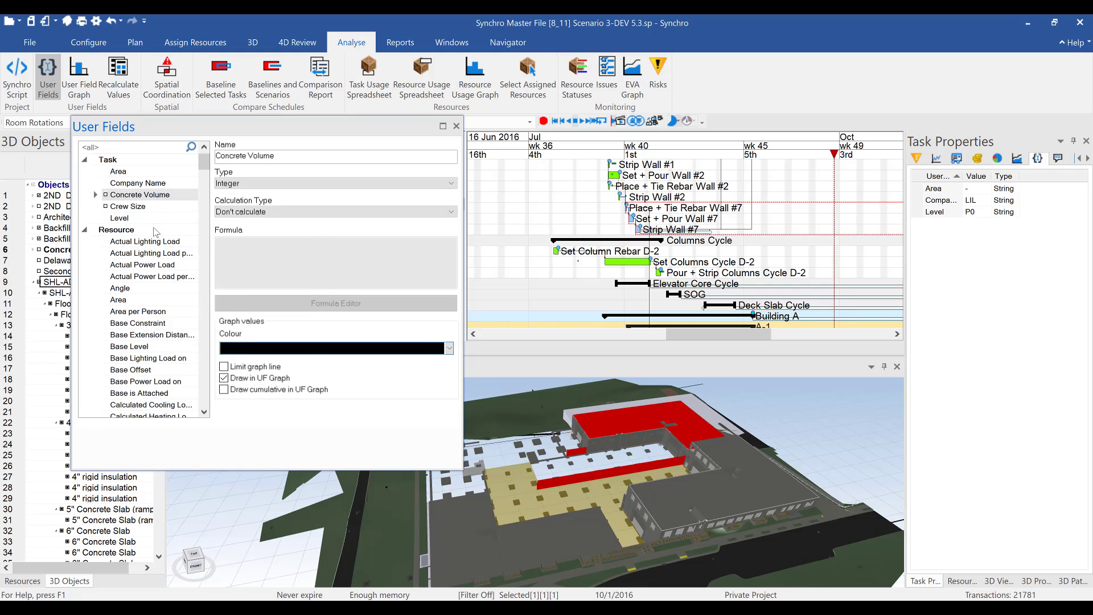
left_click(336, 182)
left_click(239, 203)
left_click(336, 212)
left_click(239, 230)
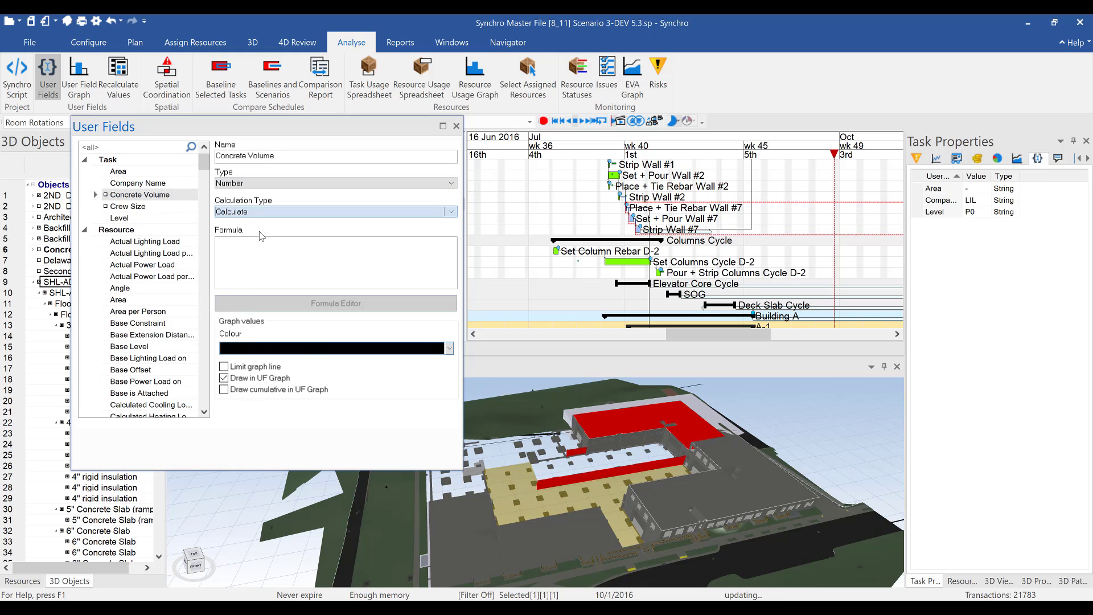
Build and accept the formula SUM(3D. UFV("Volume")) in the Formula Editor.
left_click(255, 308)
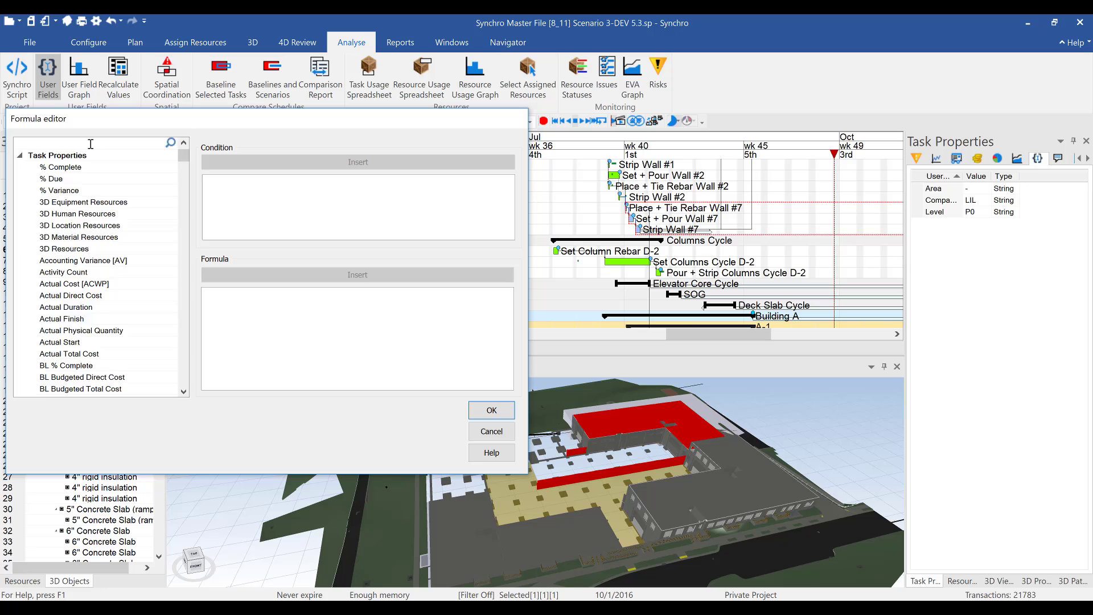
type("sum")
left_click(50, 167)
left_click_drag(51, 166, 223, 295)
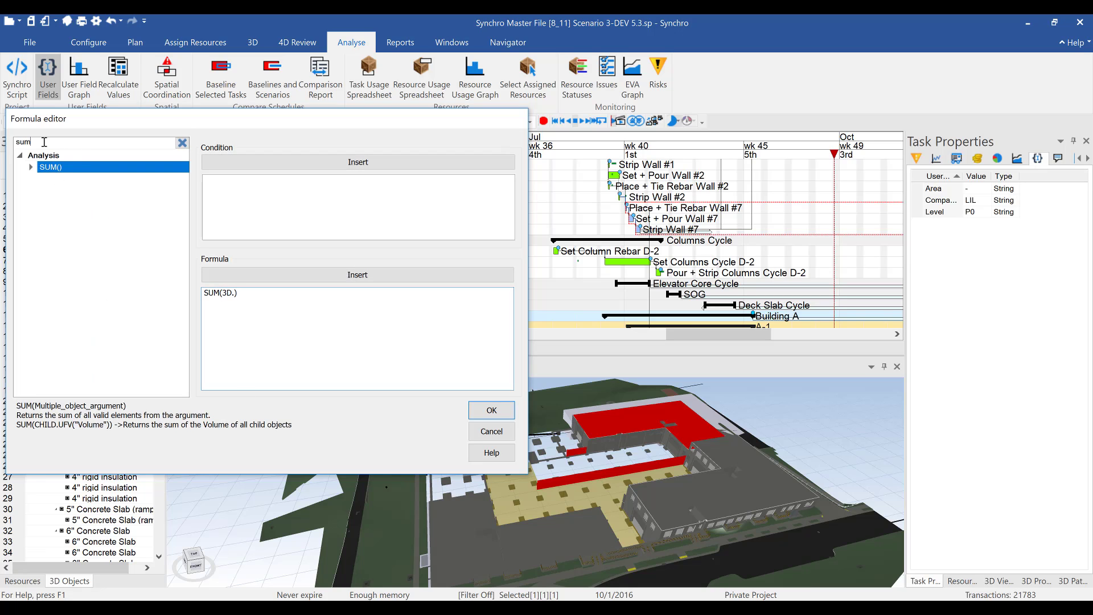
double_click(44, 142)
type("volume")
double_click(52, 214)
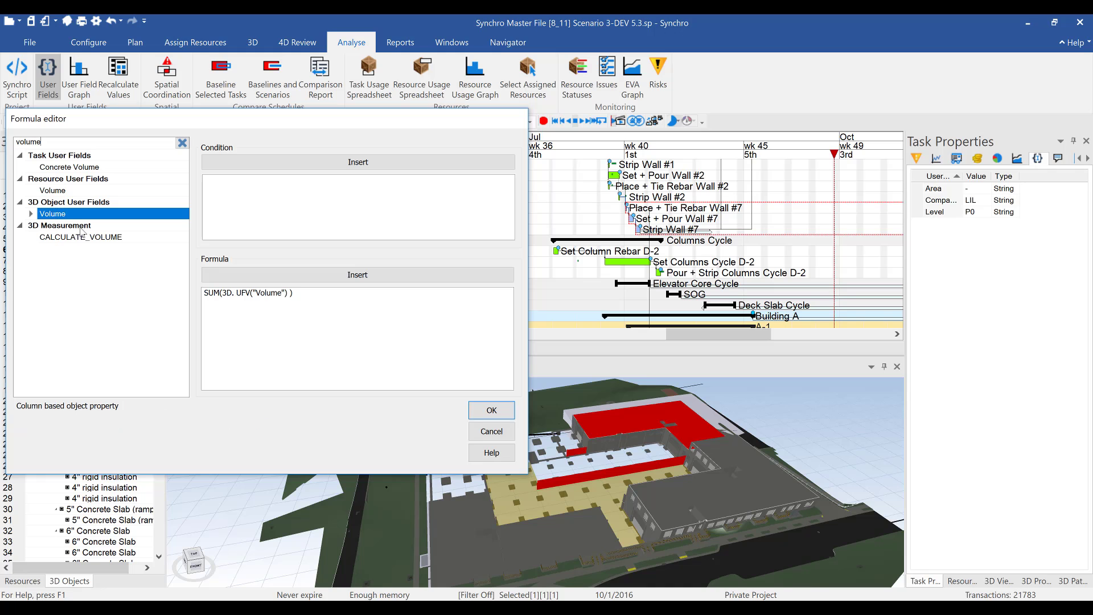
left_click(490, 410)
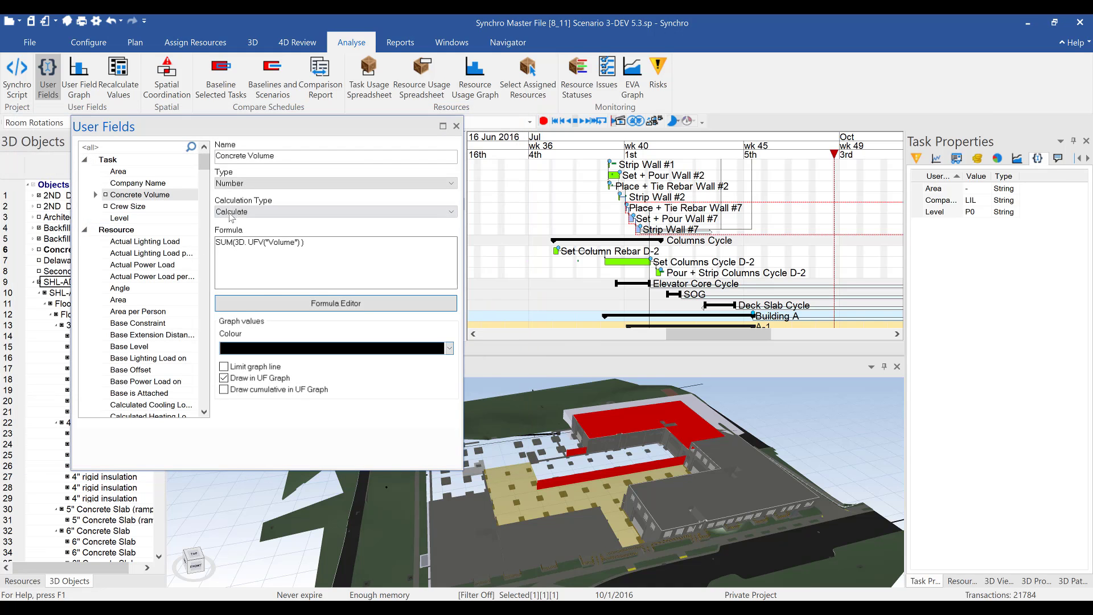
left_click(113, 79)
Recalculate the user field values and plot Concrete Volume in the graph under the Gantt.
left_click(488, 412)
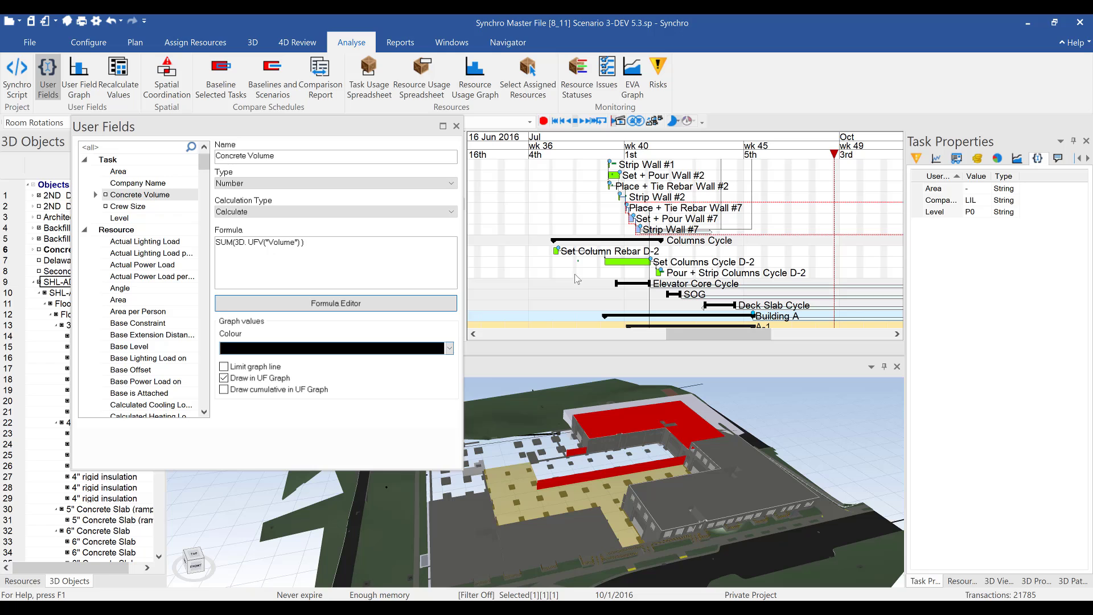
left_click(456, 126)
left_click(47, 80)
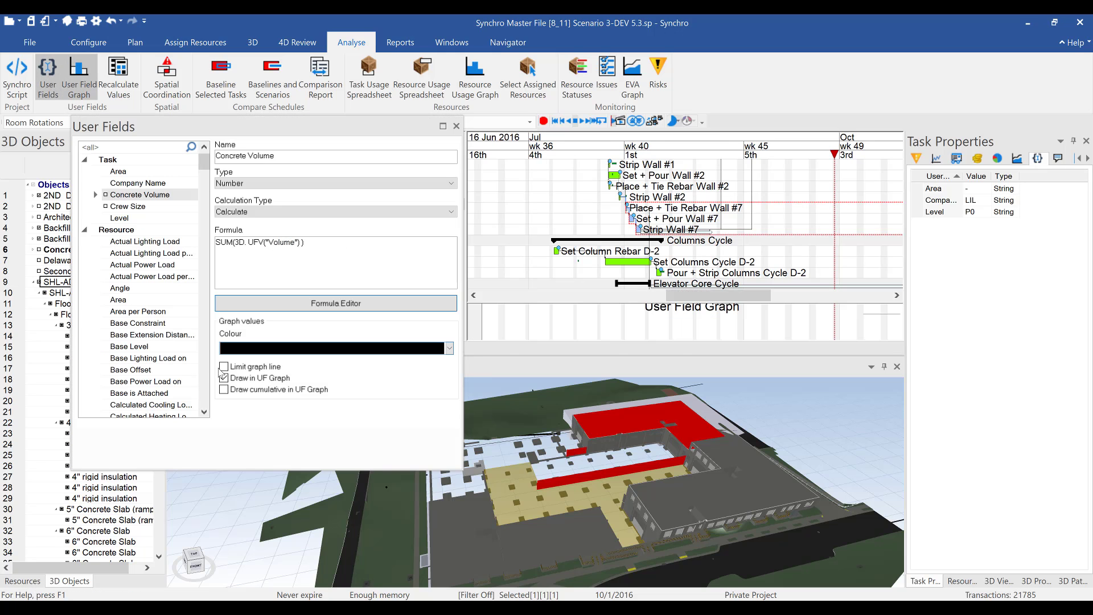
left_click(106, 195)
scroll(637, 222, "down", 3, "ctrl")
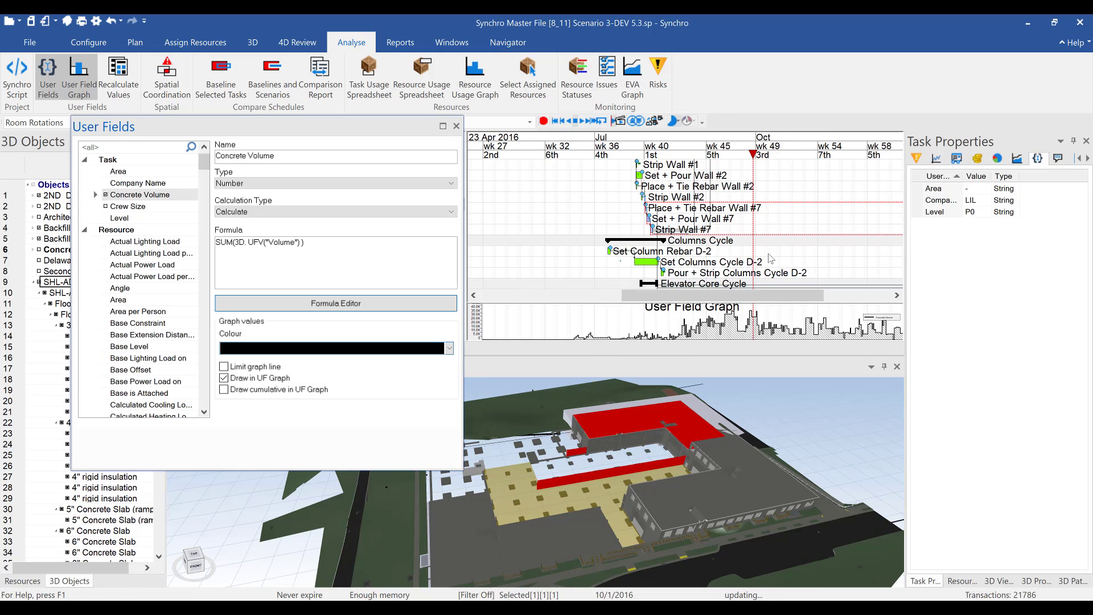
Advance the schedule date via Set + Pour Wall #2 to 9/6/2016 and close User Fields.
left_click_drag(626, 148, 649, 154)
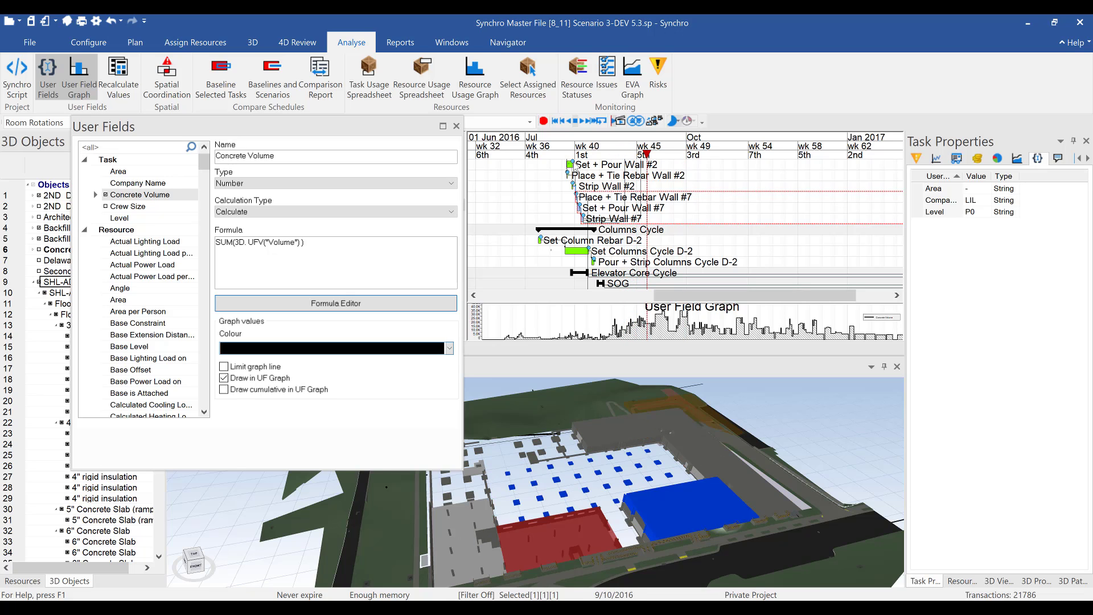
left_click(513, 166)
left_click(514, 152)
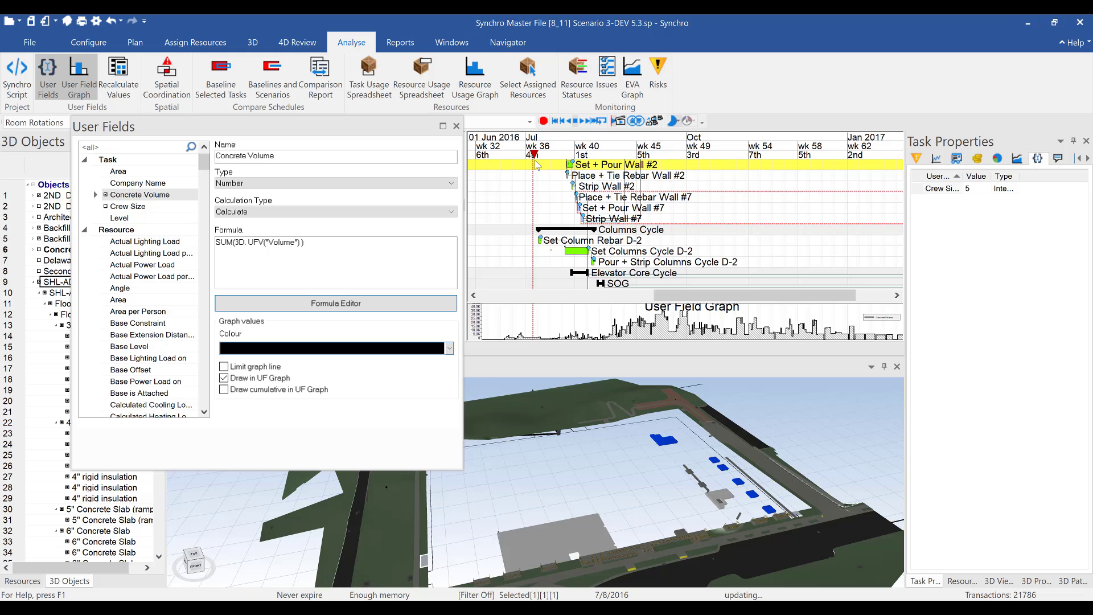
left_click_drag(560, 152, 639, 153)
mouse_move(655, 450)
left_mouse_down()
mouse_move(669, 477)
mouse_move(597, 483)
left_mouse_up()
left_click(456, 125)
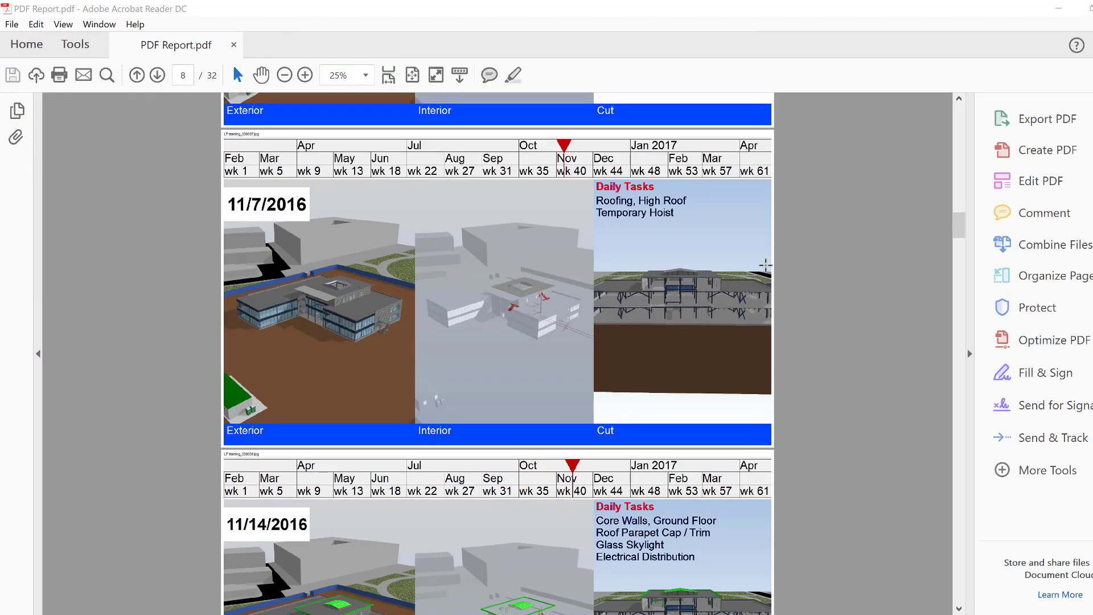
Scroll down through the dated weekly 4D snapshot pages of PDF Report.pdf.
scroll(765, 265, "down", 3)
scroll(765, 265, "down", 10)
scroll(765, 266, "down", 10)
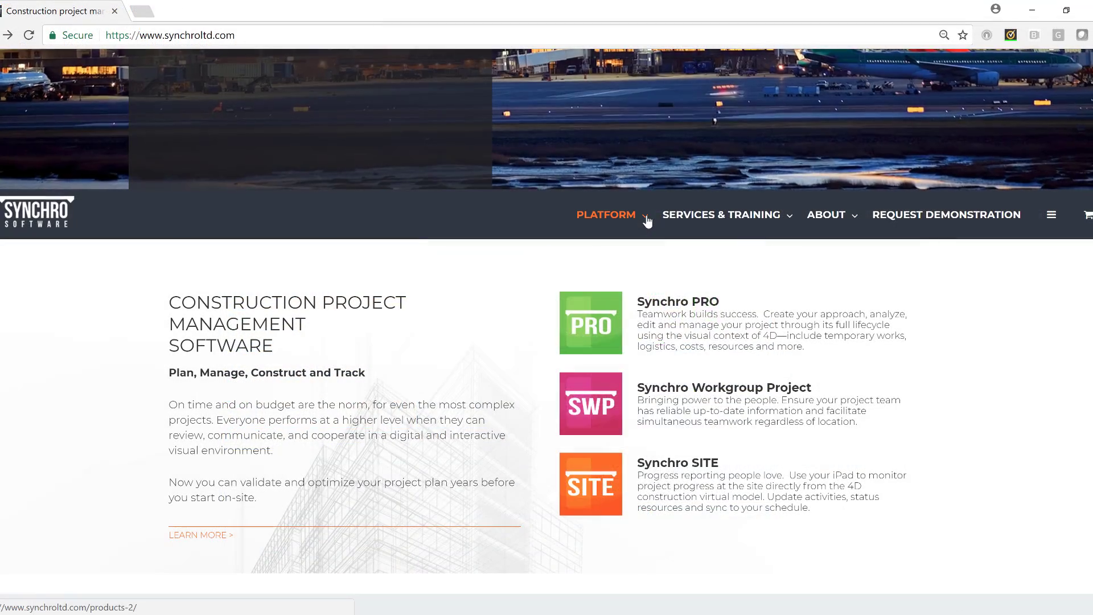
Go to Synchro Open Viewer under PLATFORM on synchroltd.com and scroll down its product page.
mouse_move(643, 219)
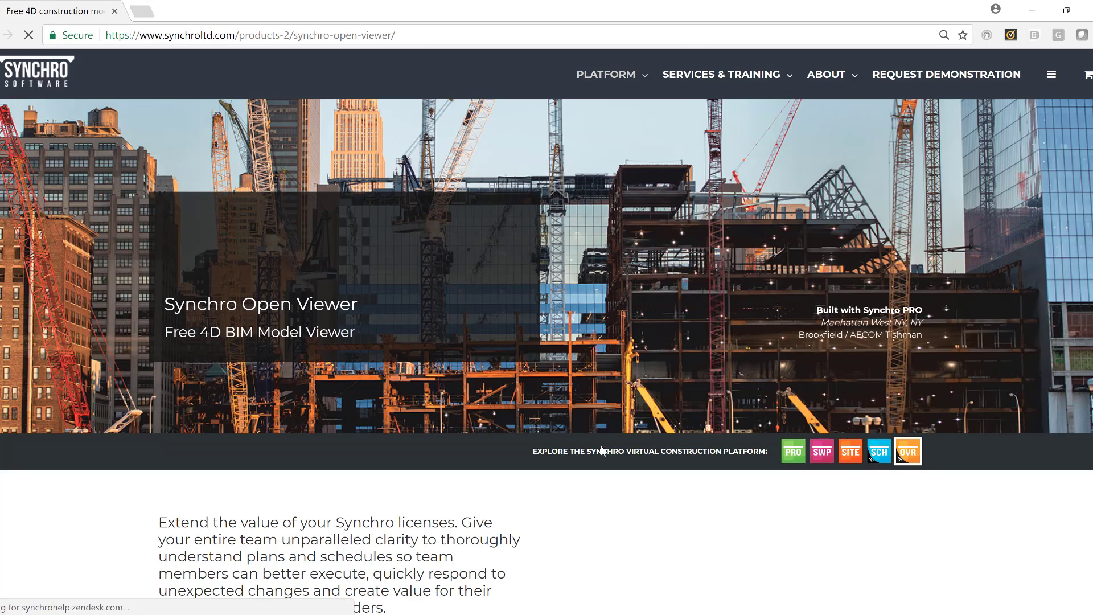
scroll(602, 451, "down", 6)
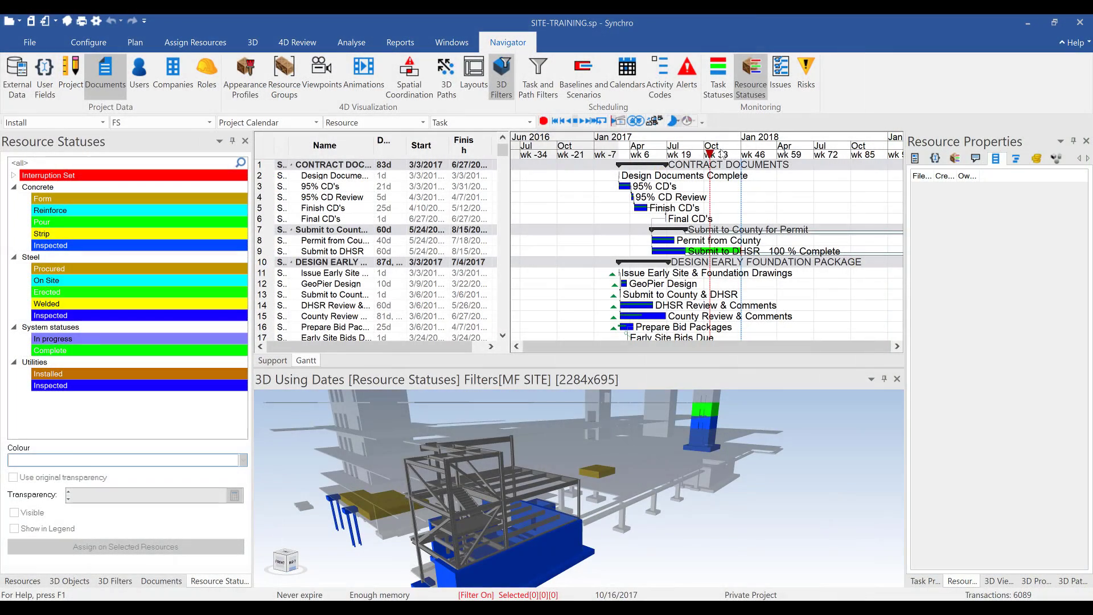
Advance the status date to 1/20/2018 and show files attached to the damaged concrete slab.
left_click_drag(714, 159, 749, 155)
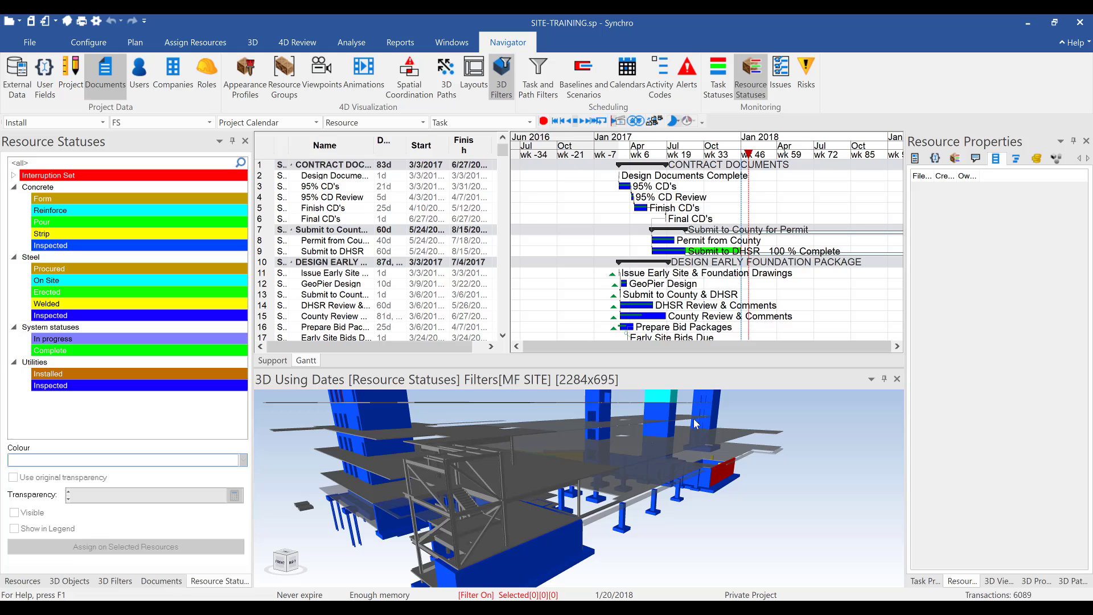
left_click(679, 492)
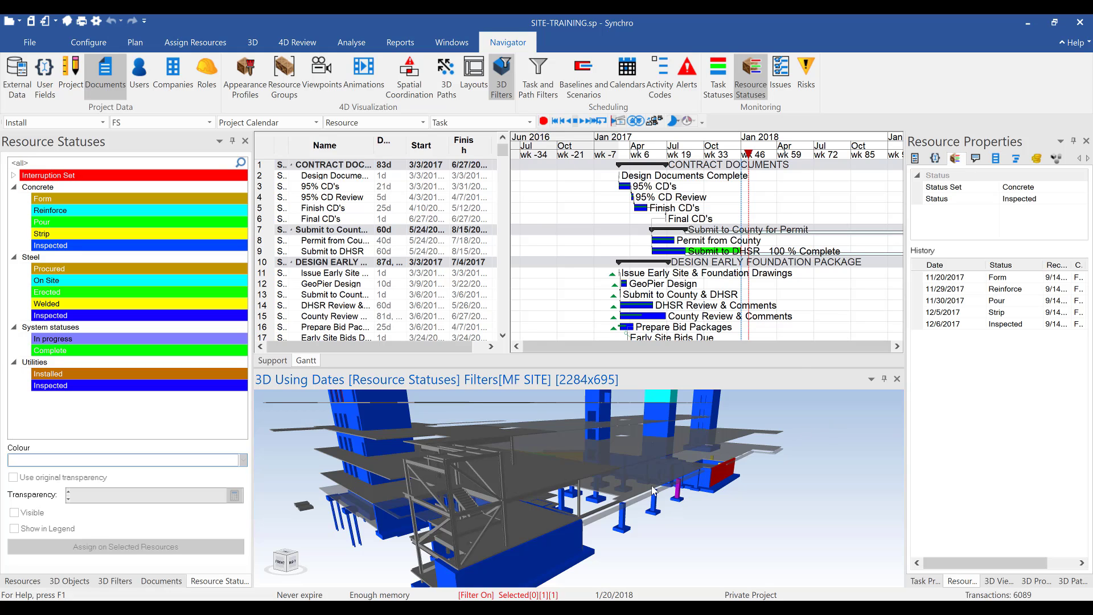
scroll(645, 485, "down", 3)
left_click(749, 486)
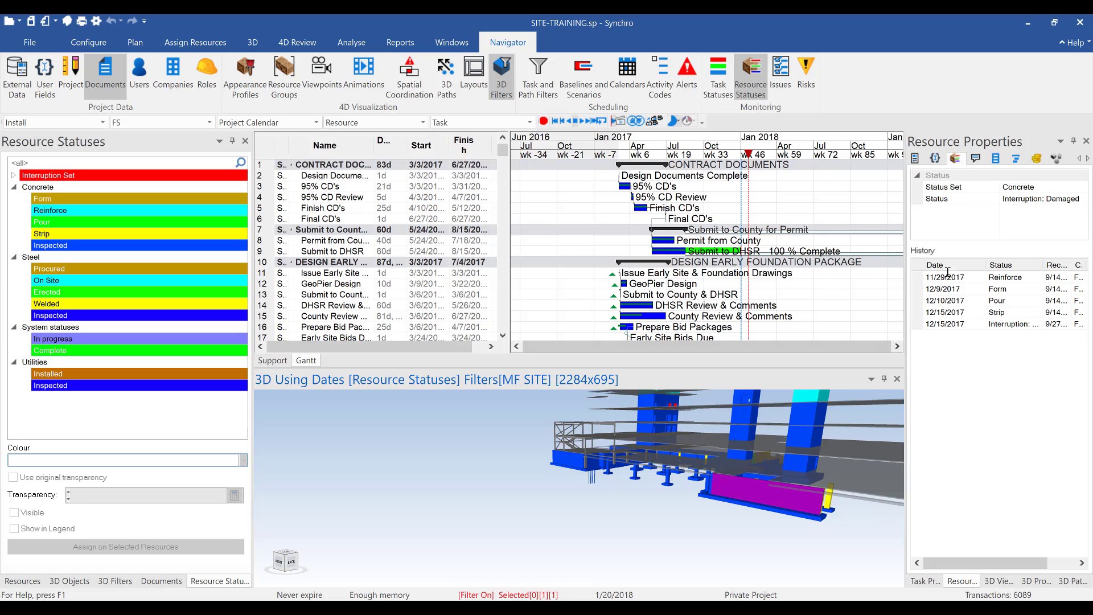
left_click(995, 158)
Open the slab's damaged-concrete photo in a restored Photos window centred on screen.
double_click(937, 188)
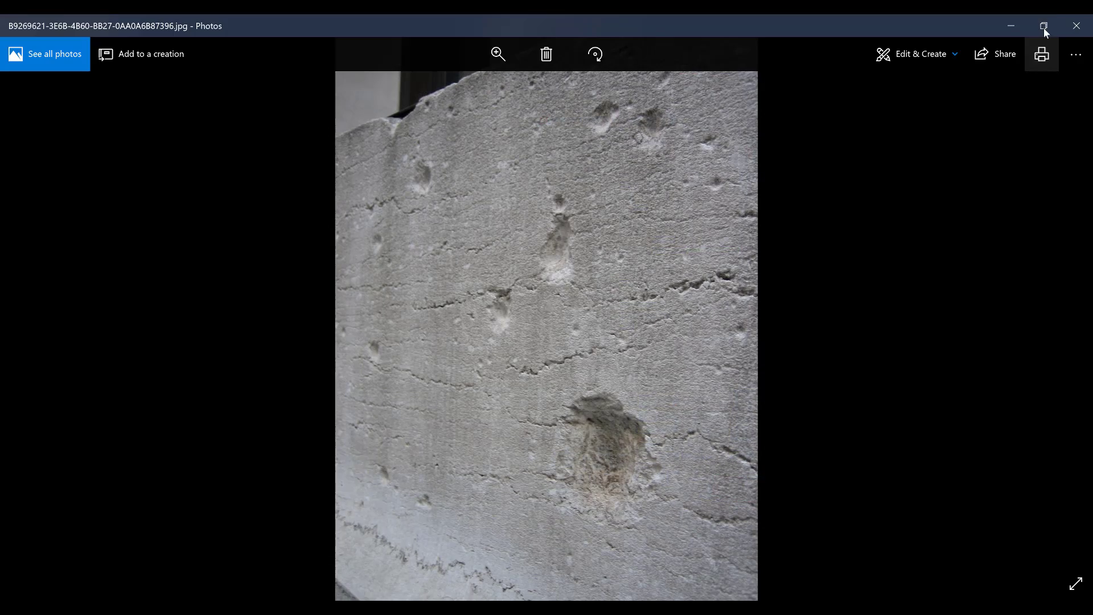
left_click(1044, 23)
left_click_drag(193, 68, 503, 228)
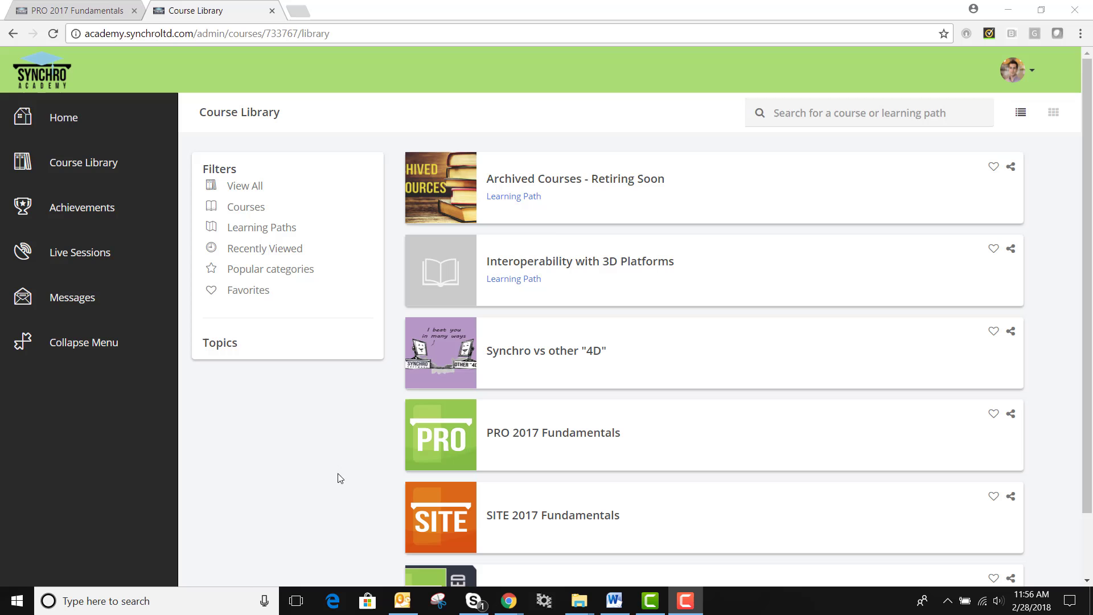
Scroll down the PRO 2017 Fundamentals Modules list to review each module's completion mark.
scroll(571, 233, "down", 2)
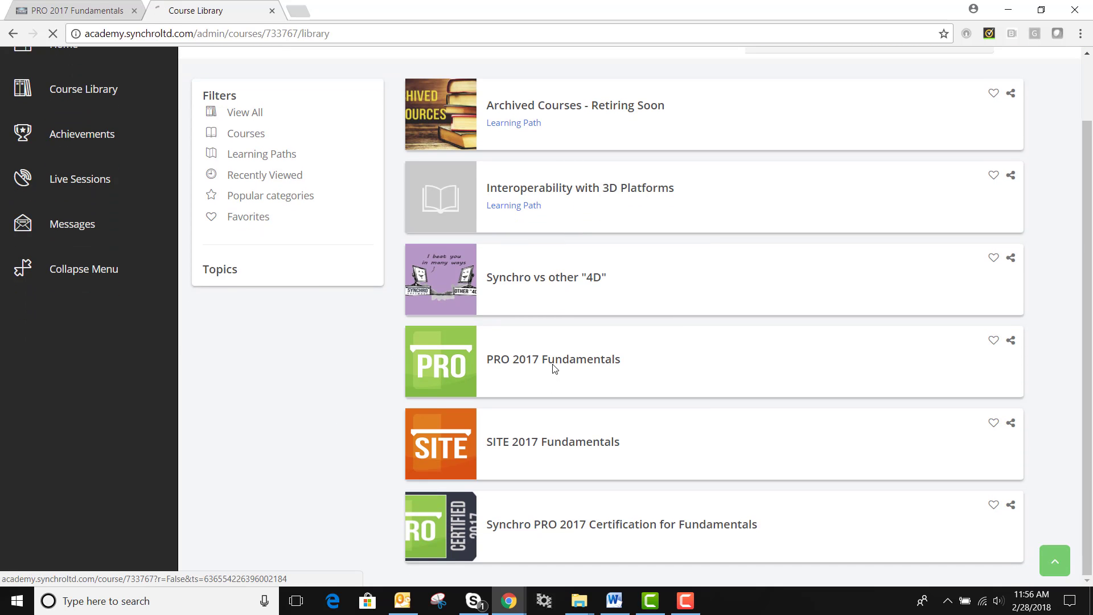
scroll(555, 368, "down", 6)
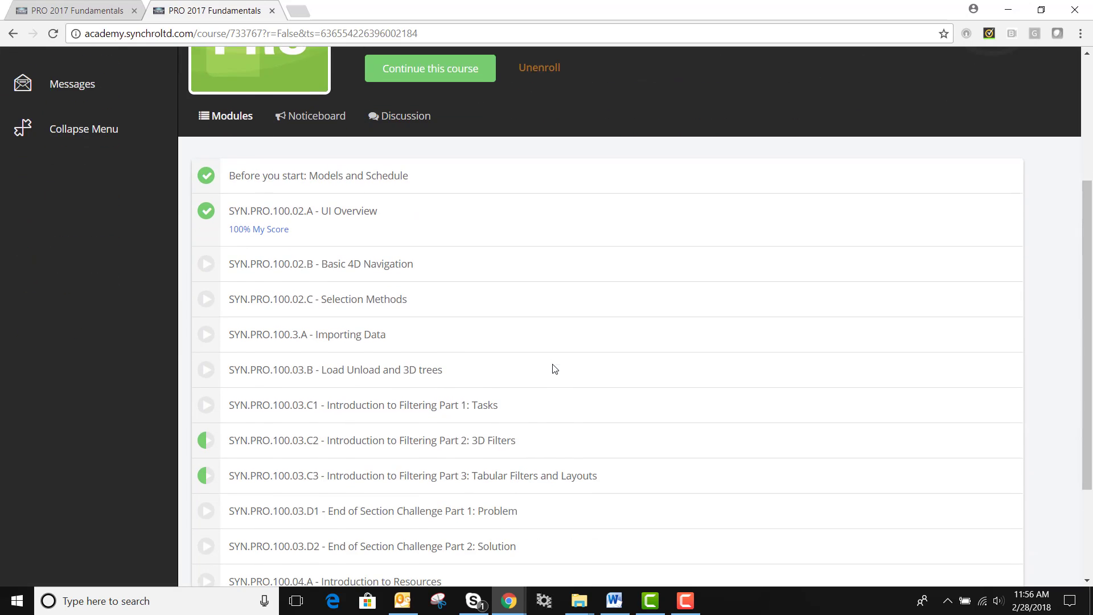